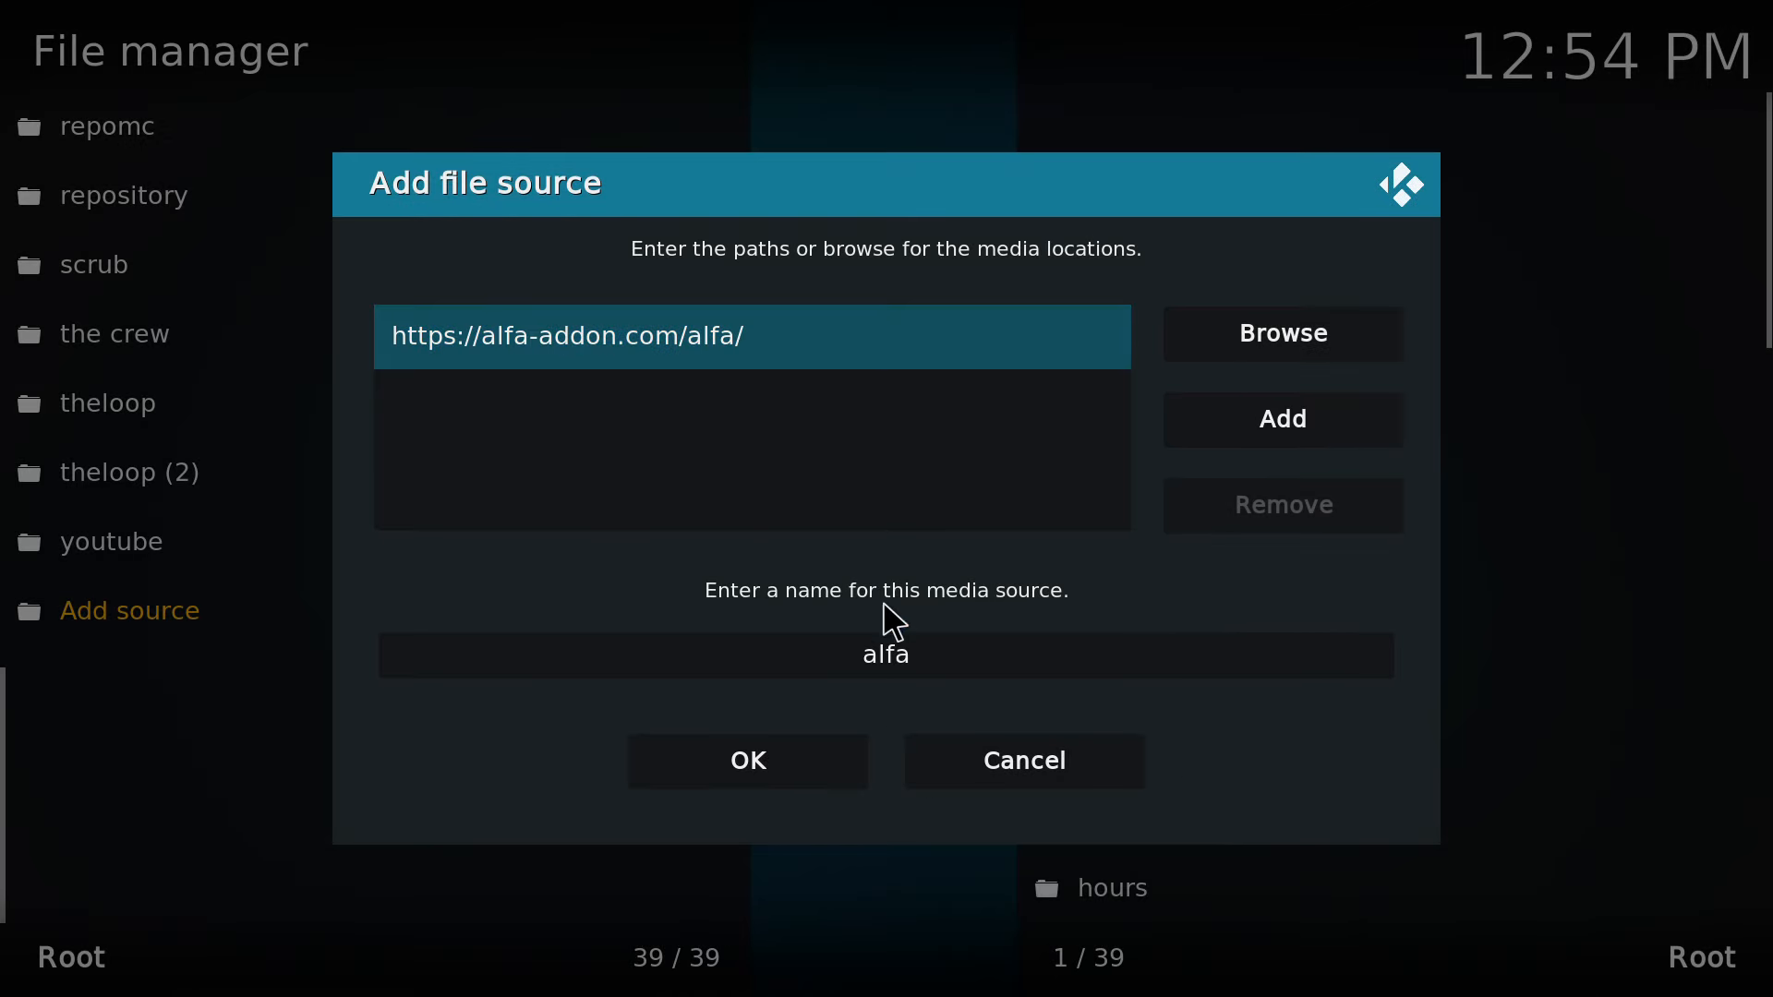
Try to save the alfa file source with the path as entered, and discard the entry.
{"action": "left_click", "coordinate": [774, 730]}
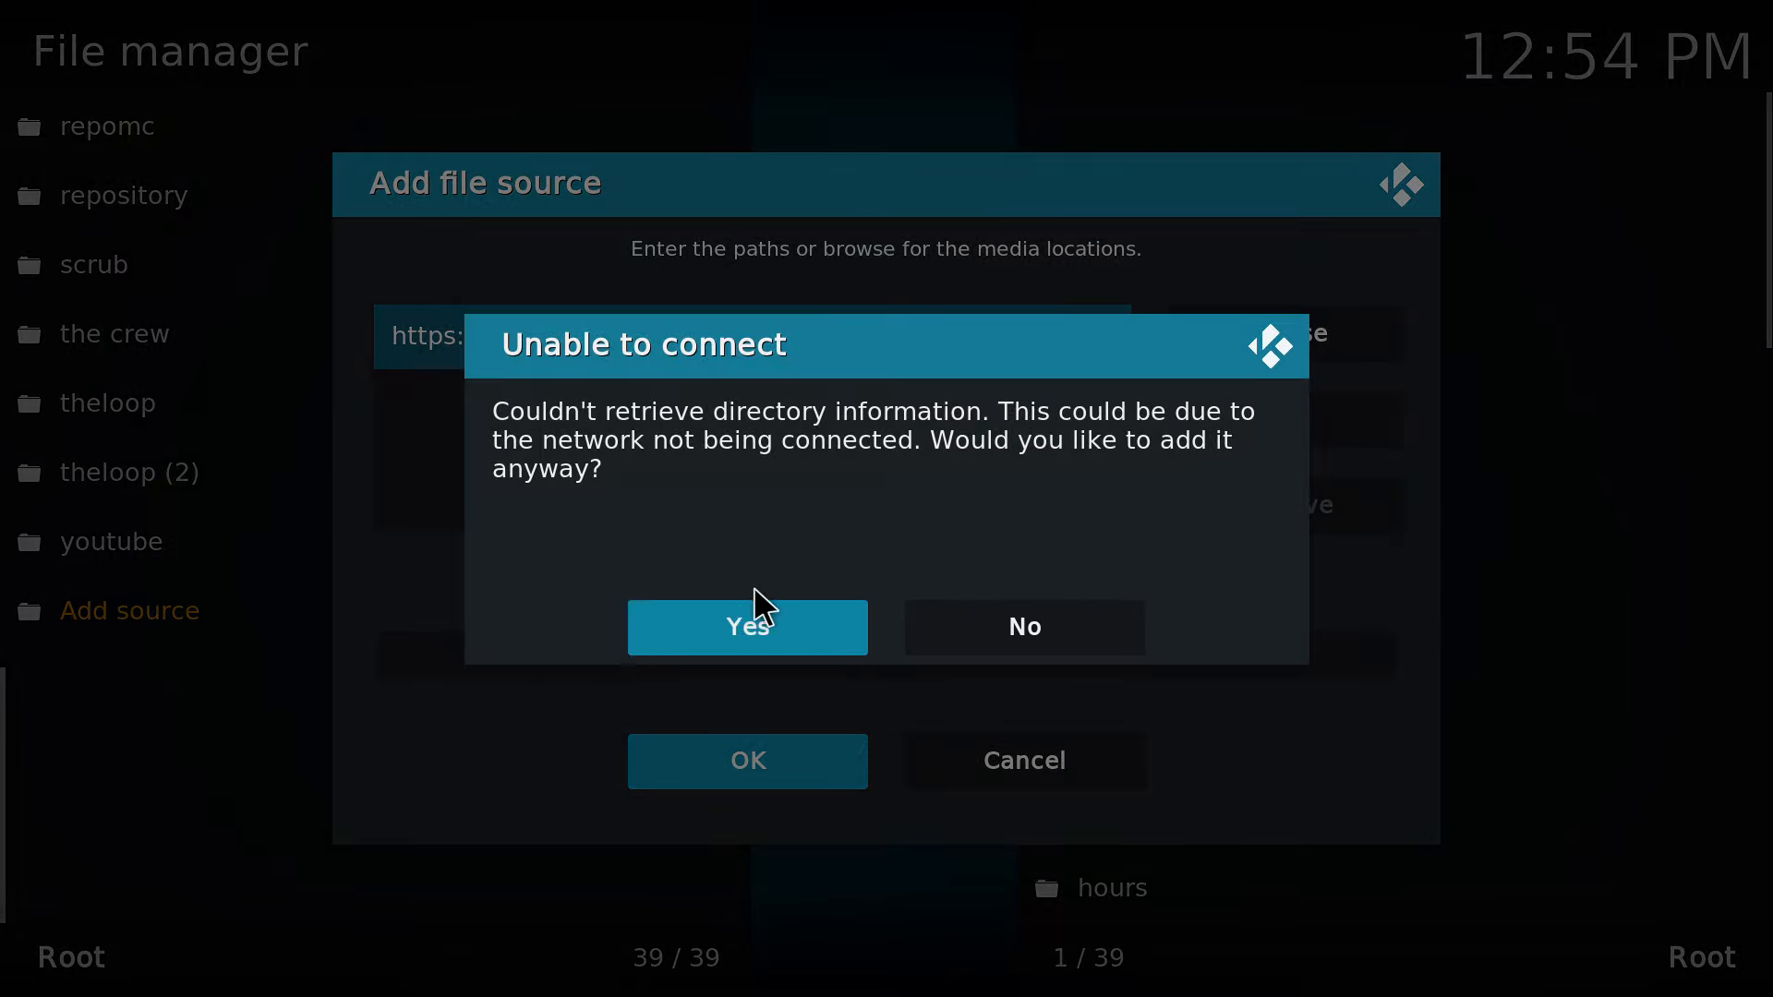
{"action": "left_click", "coordinate": [1007, 628]}
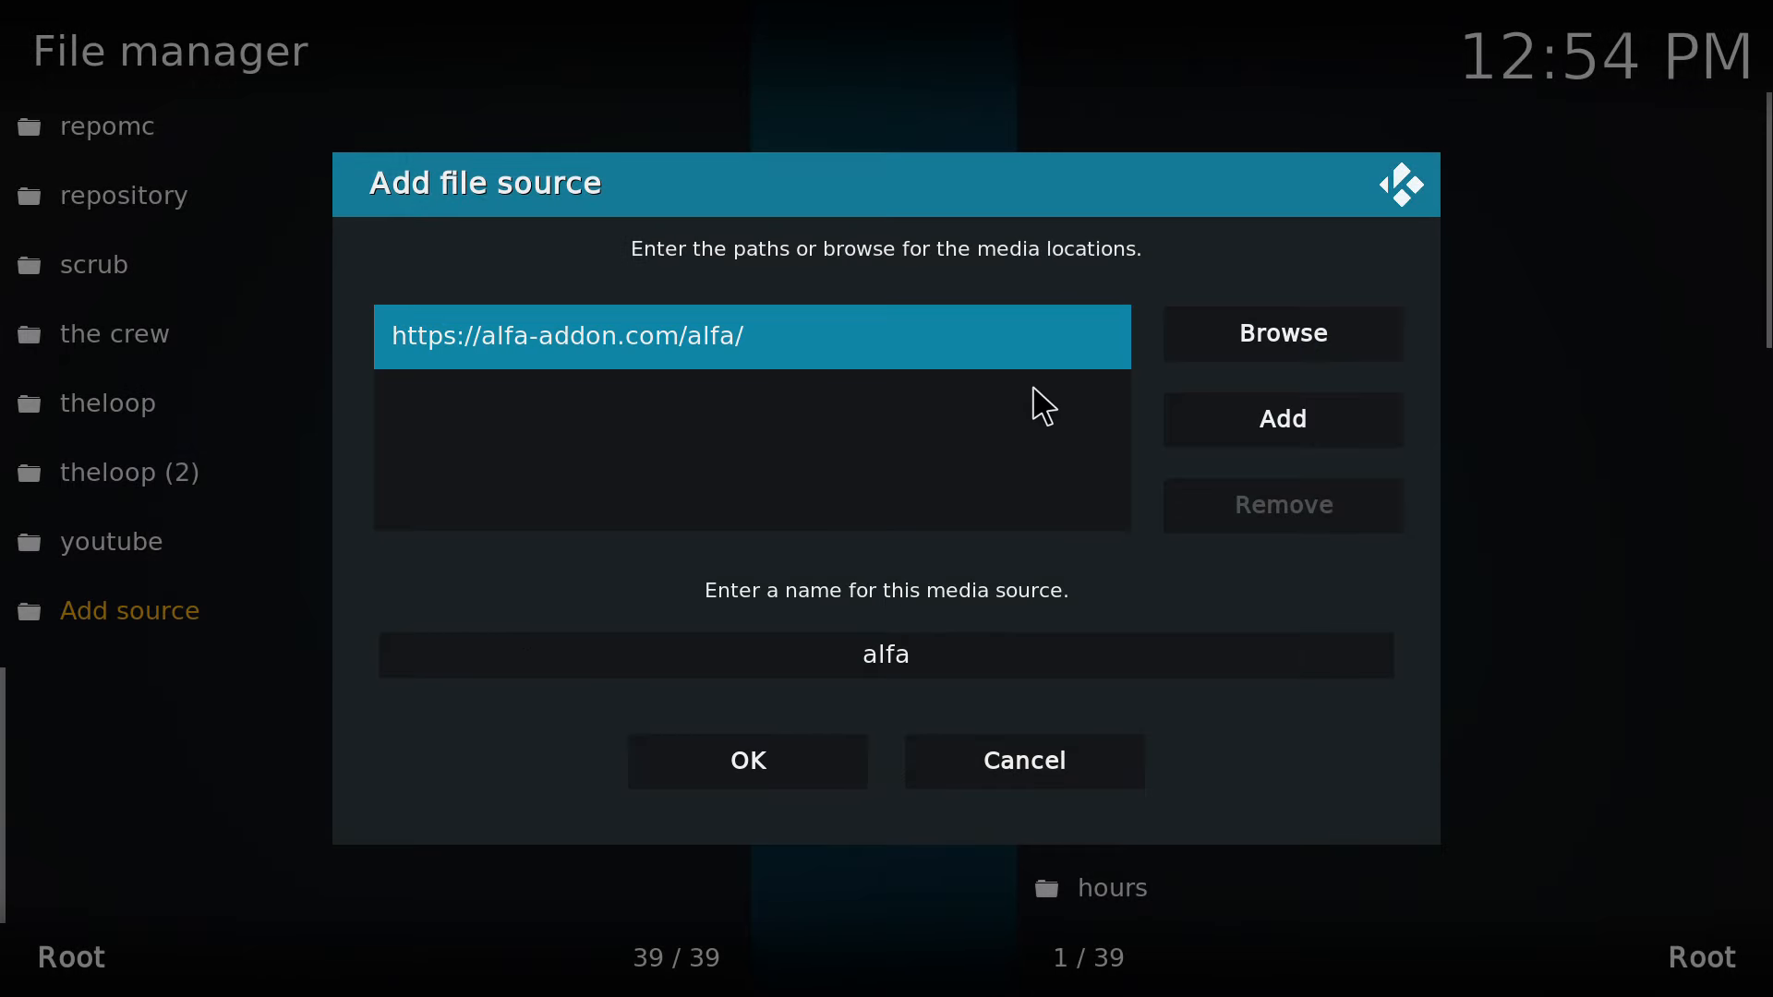
{"action": "left_click", "coordinate": [812, 348]}
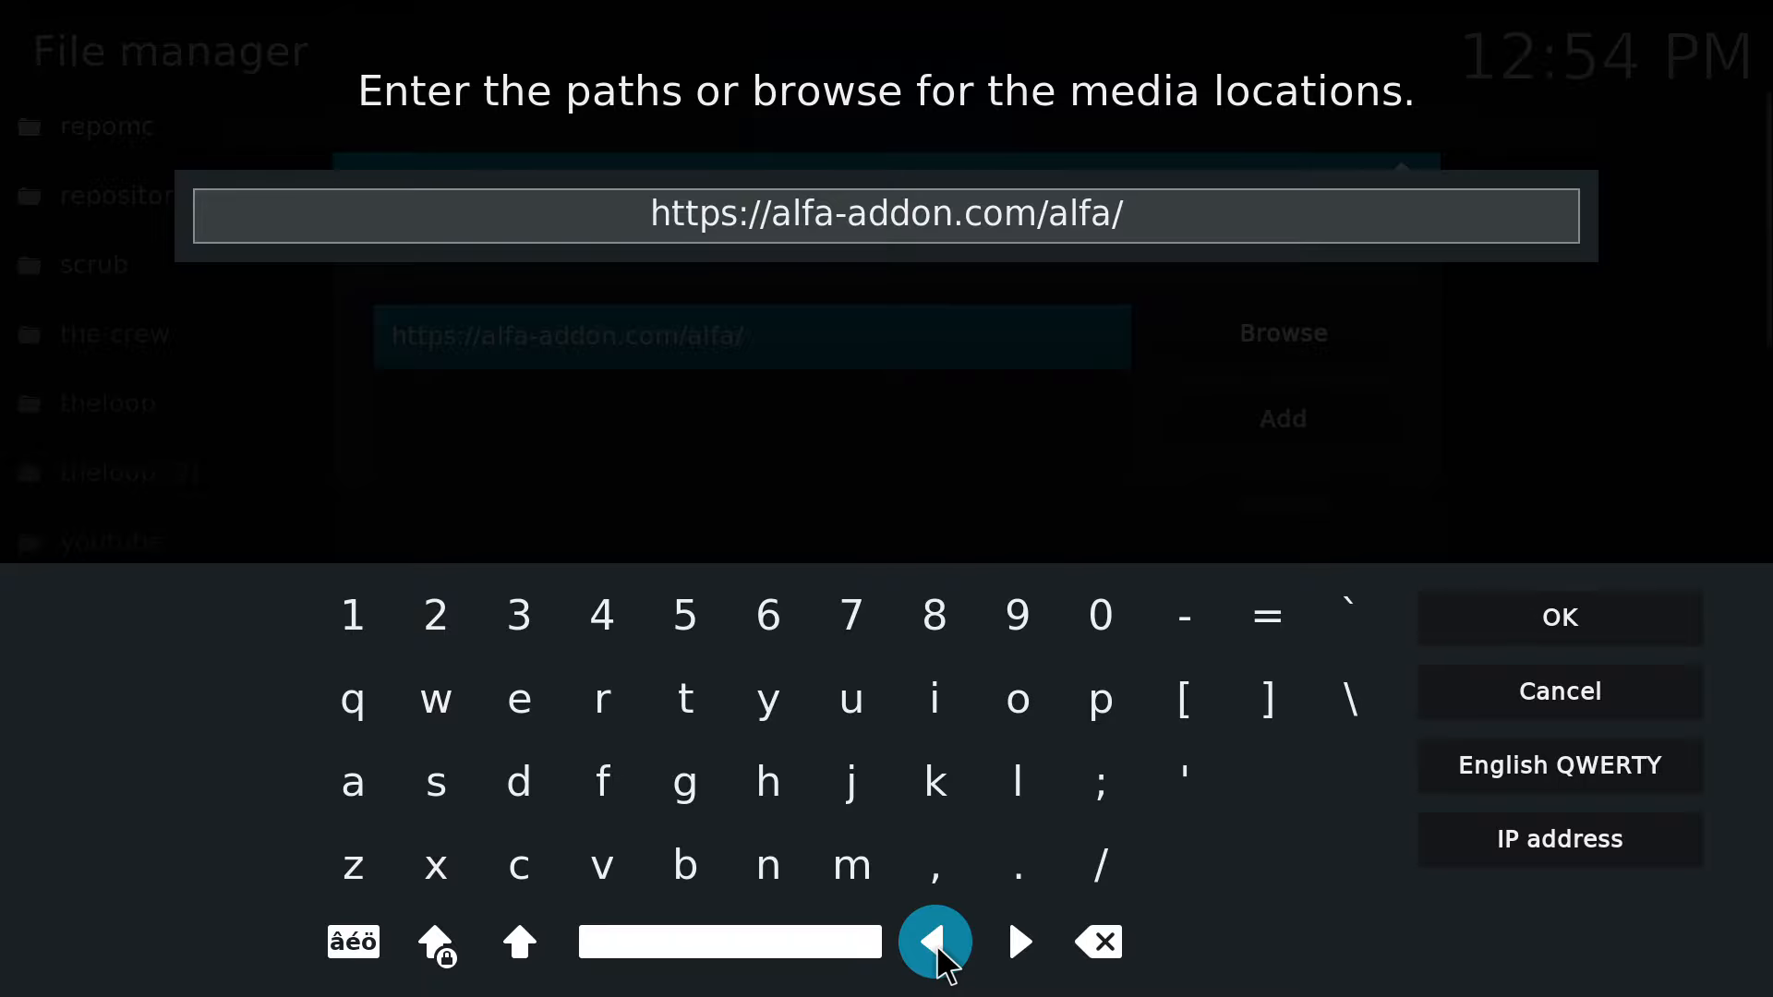
{"action": "key", "text": "Escape"}
{"action": "key", "text": "Escape"}
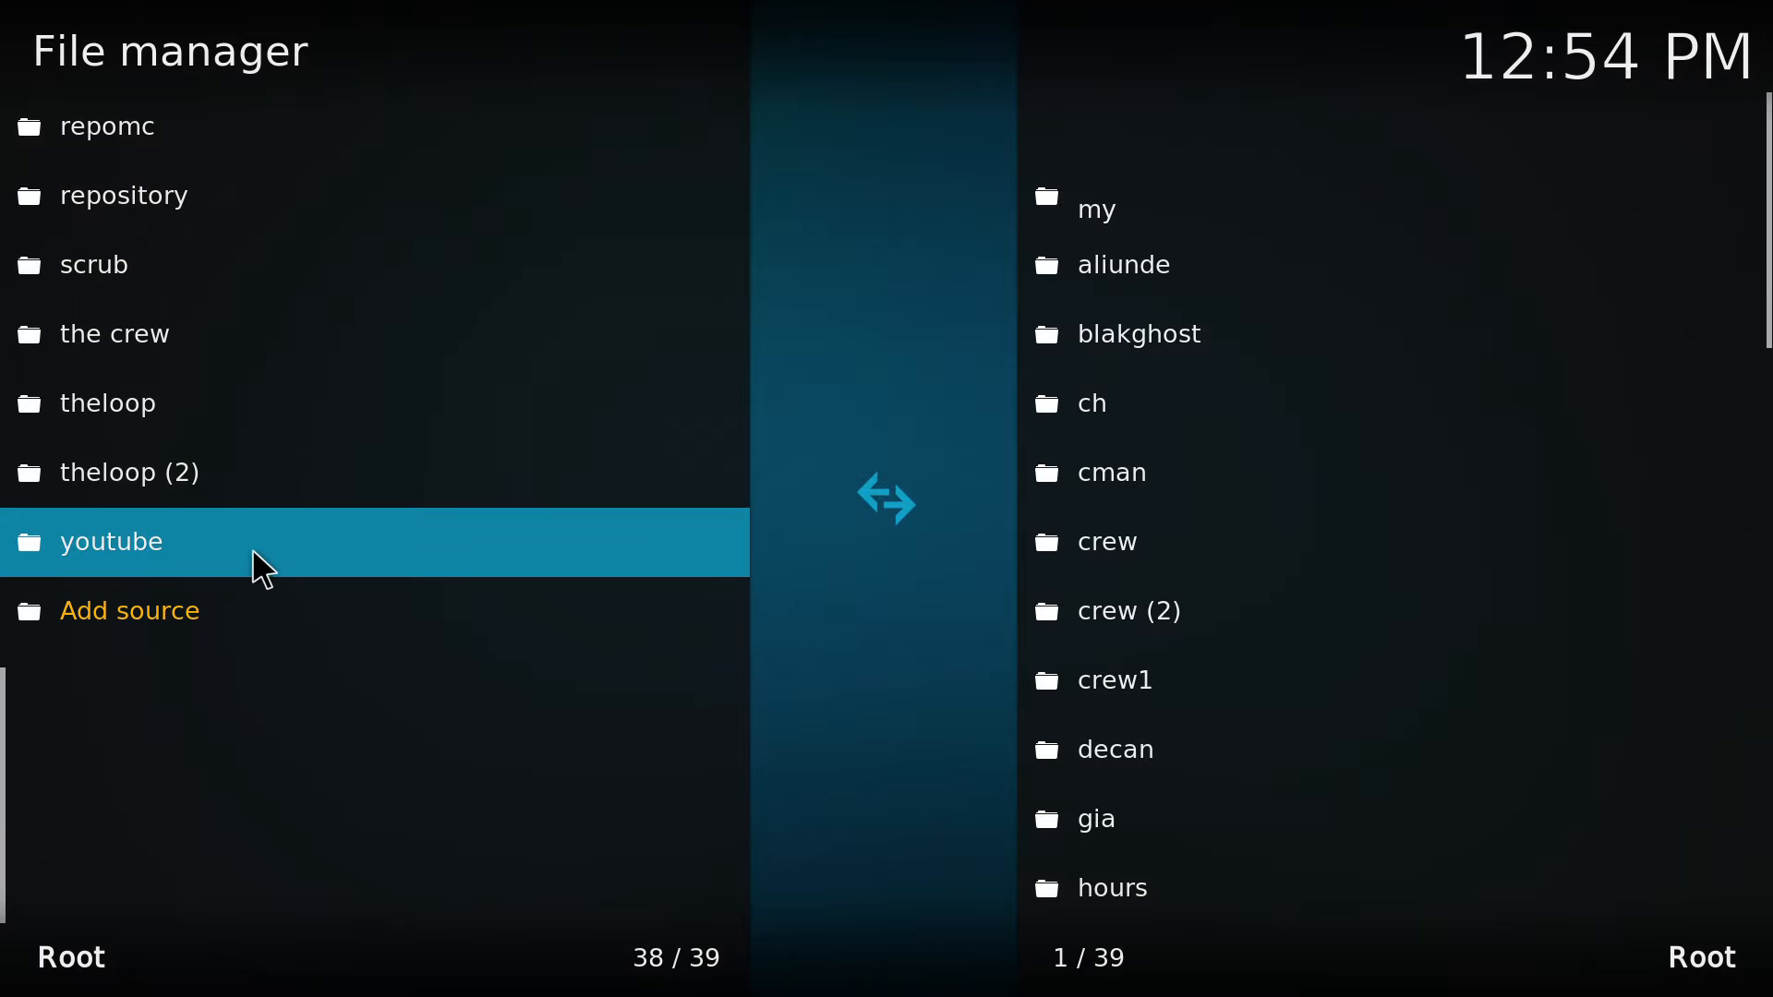
Start adding a new file source from the end of the source list.
{"action": "scroll", "coordinate": [255, 555], "scroll_direction": "up", "scroll_amount": 20}
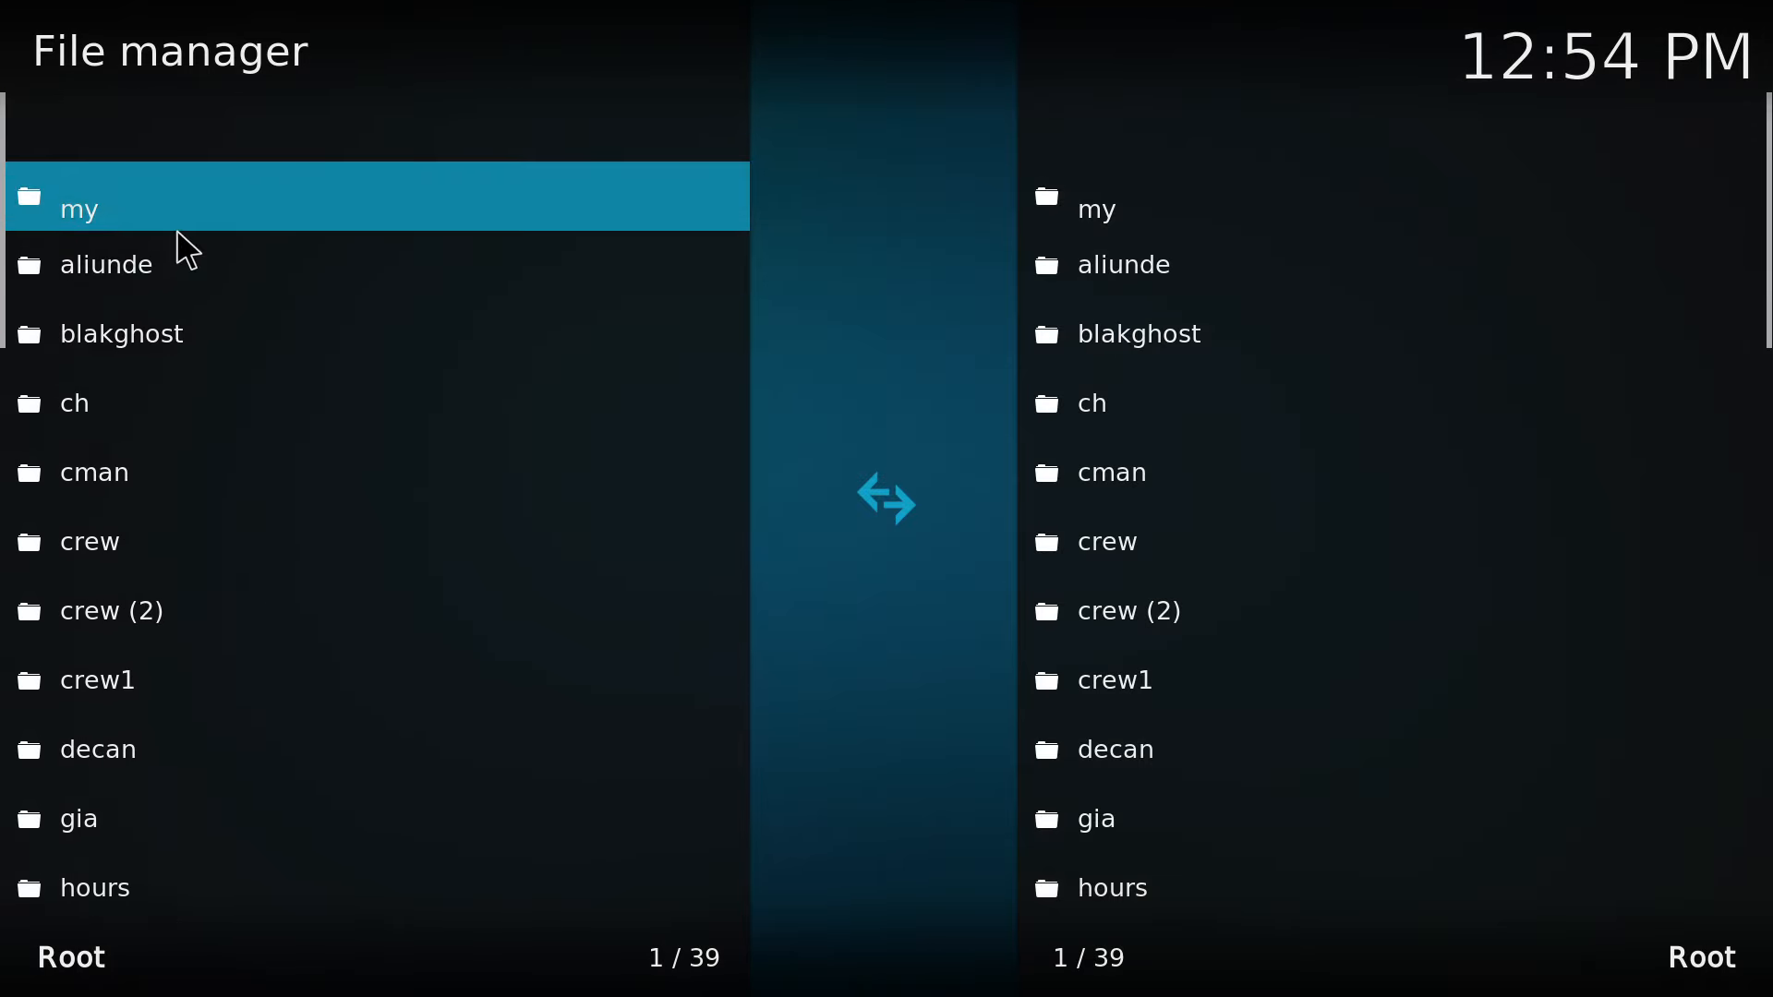
{"action": "scroll", "coordinate": [185, 249], "scroll_direction": "down", "scroll_amount": 20}
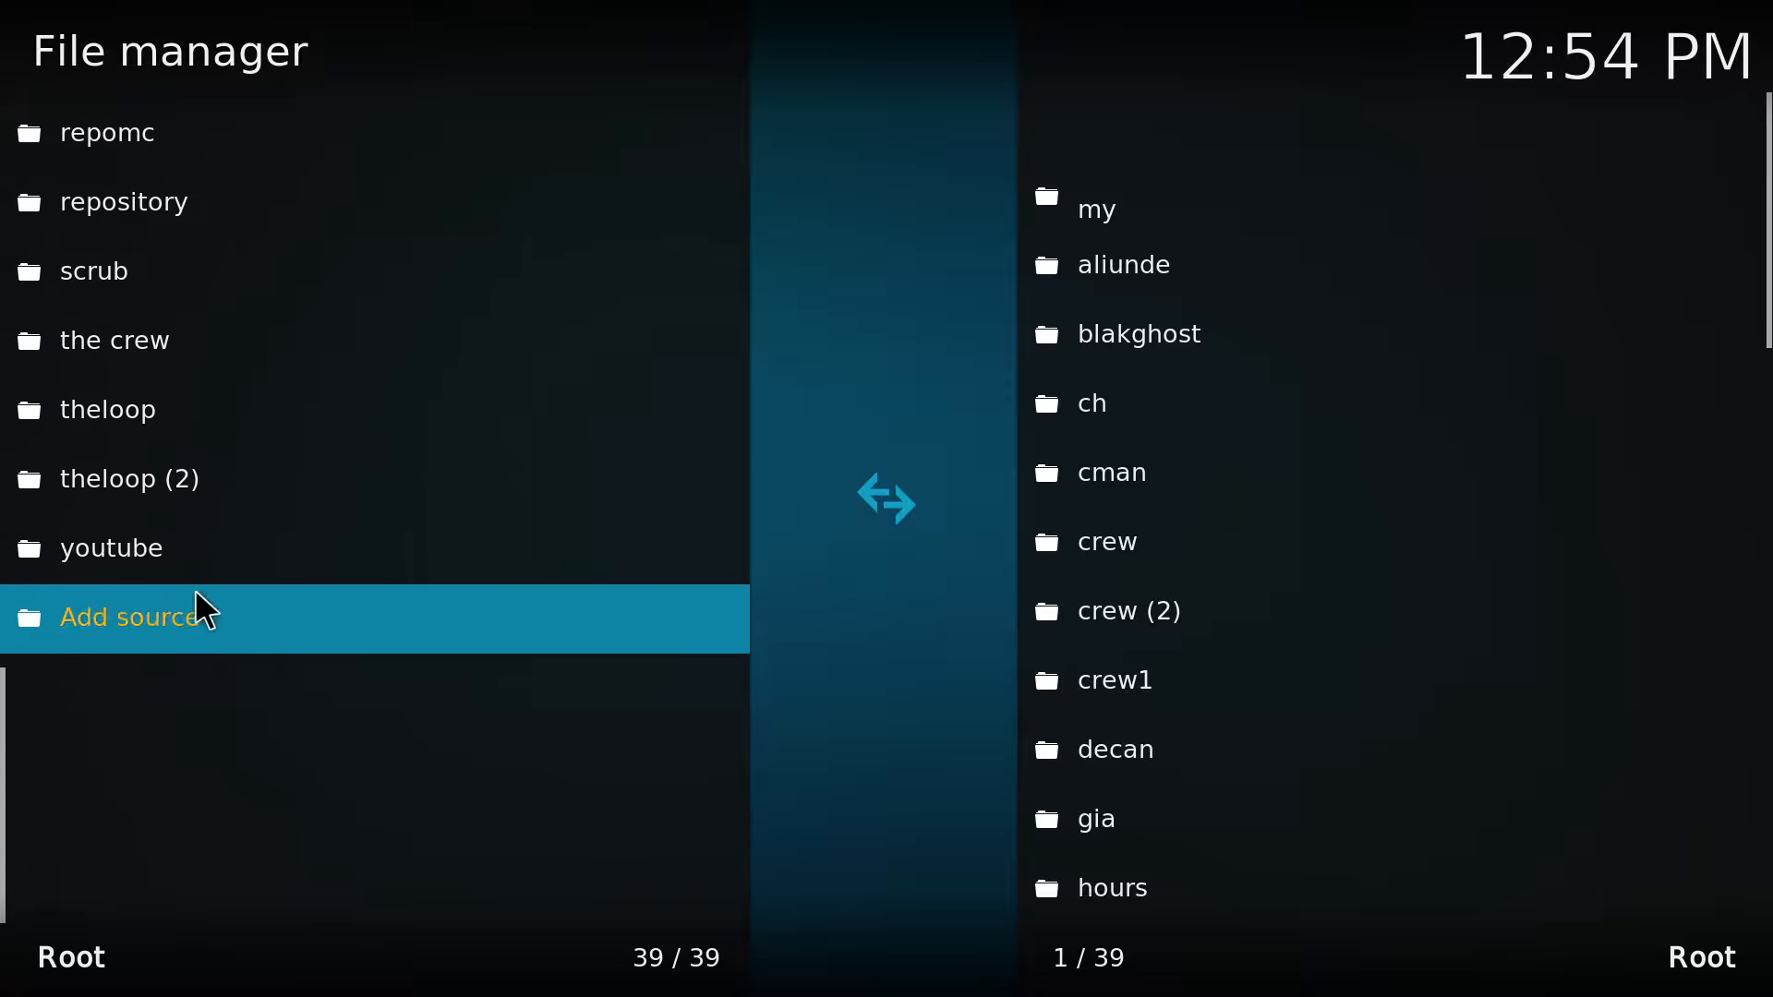
{"action": "left_click", "coordinate": [225, 613]}
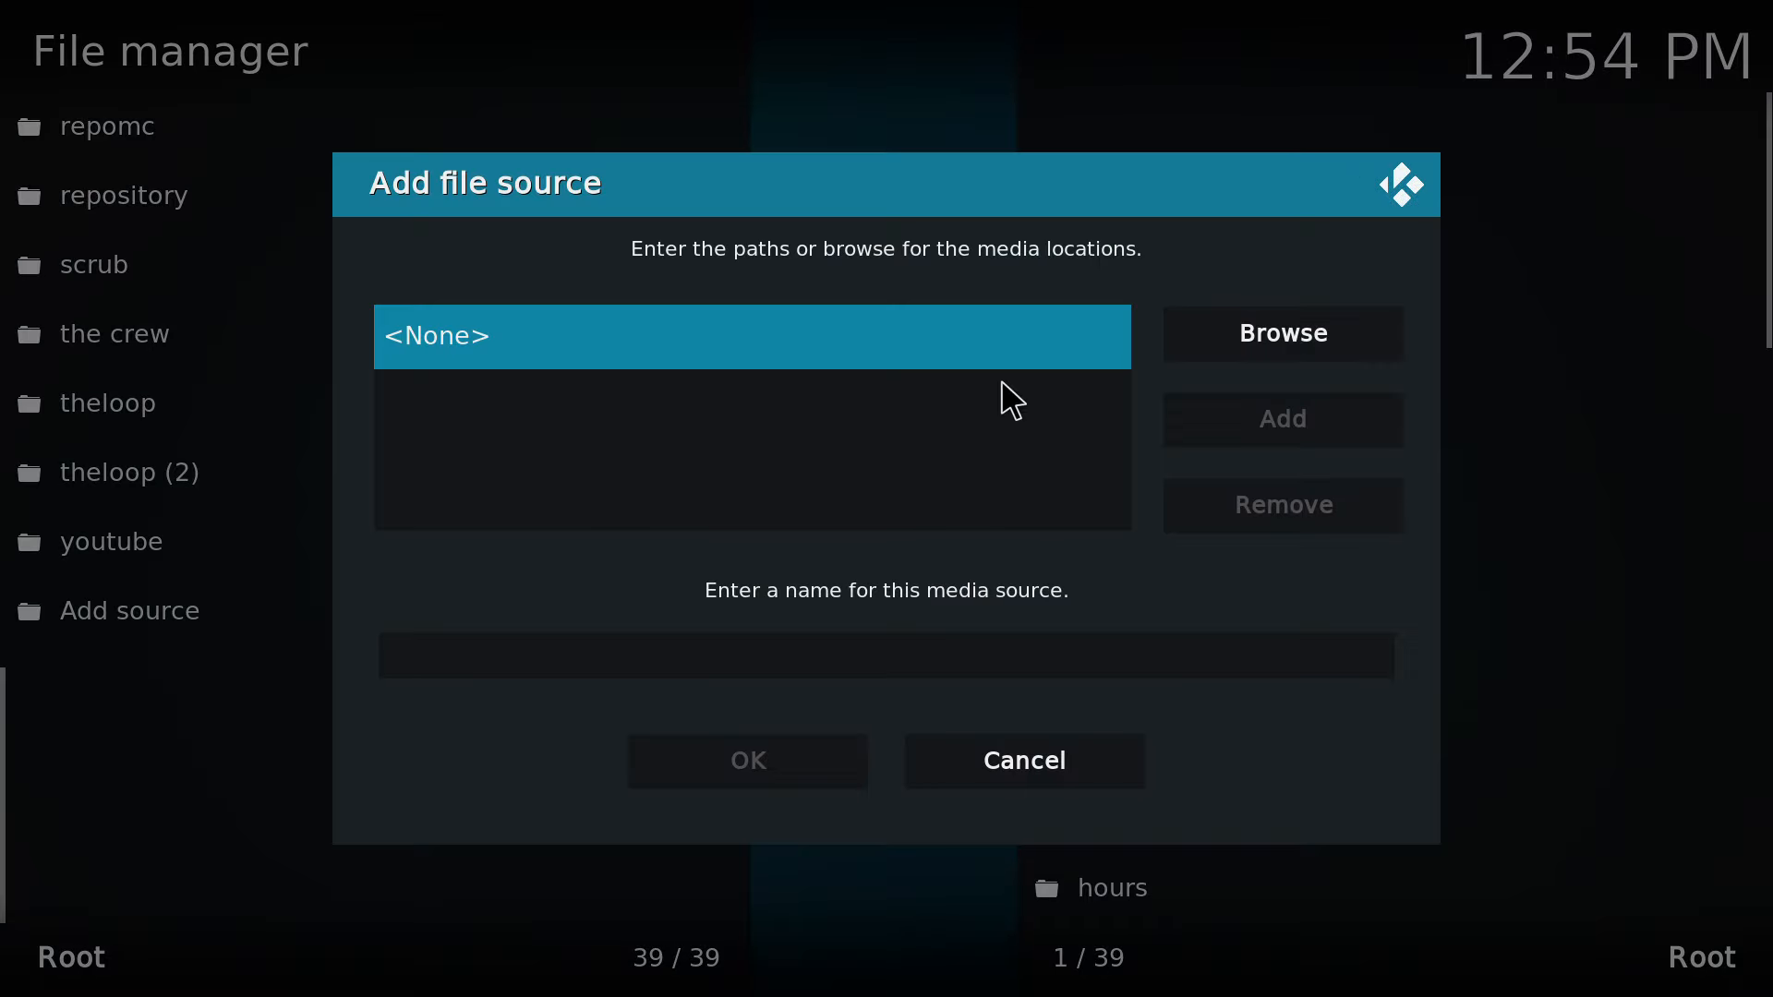
{"action": "left_click", "coordinate": [792, 328]}
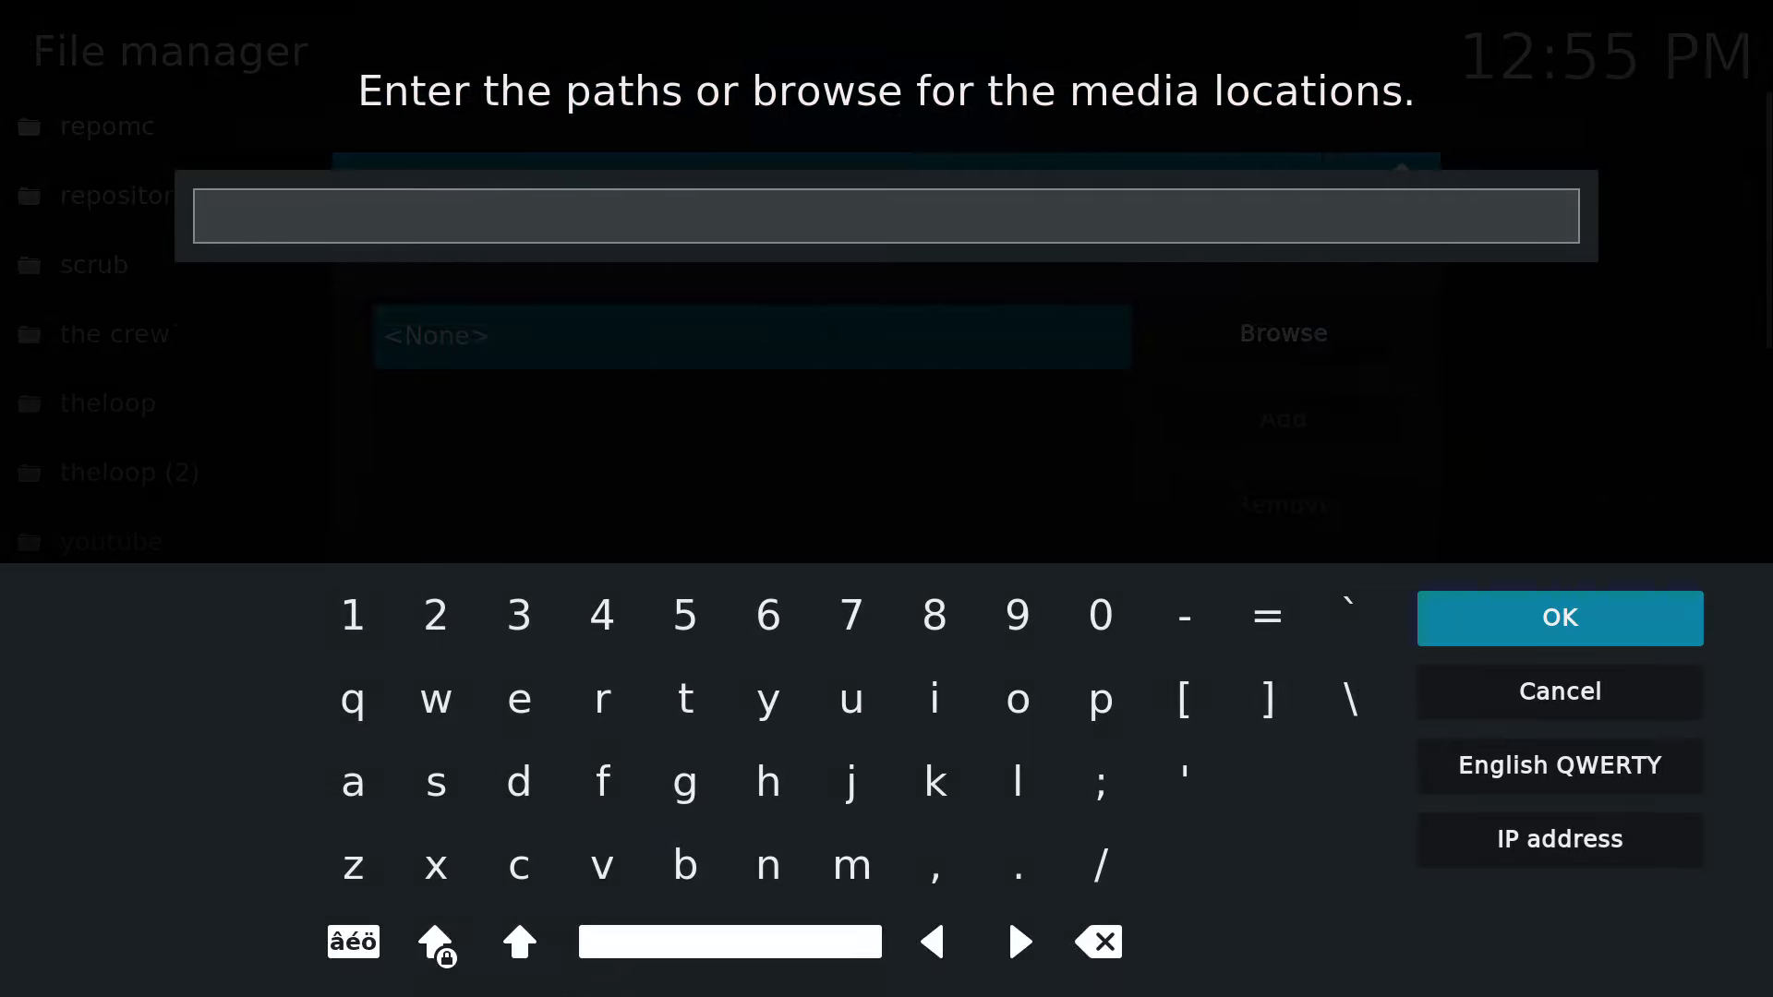
{"action": "type", "text": "https://alfa-addon.com/alfa/"}
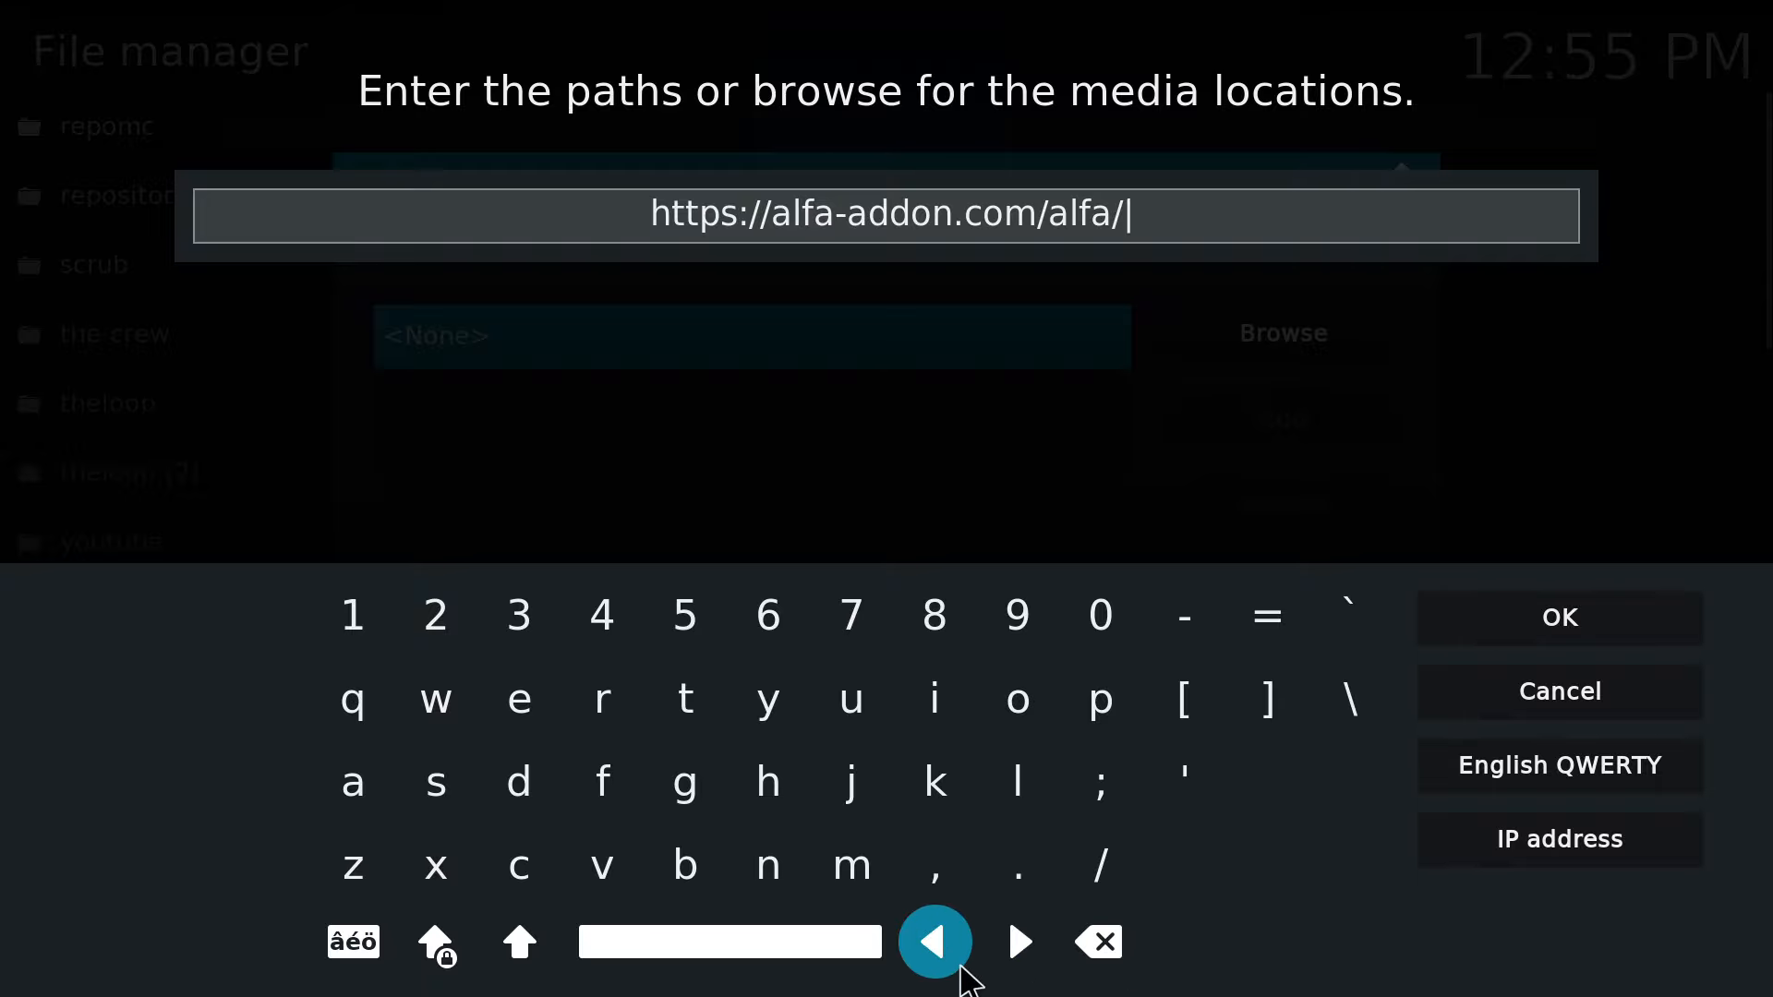
{"action": "left_click", "coordinate": [963, 967]}
{"action": "left_click", "coordinate": [964, 967]}
{"action": "left_click", "coordinate": [963, 967]}
{"action": "left_click", "coordinate": [964, 967]}
{"action": "left_click", "coordinate": [963, 967]}
{"action": "left_click", "coordinate": [963, 967]}
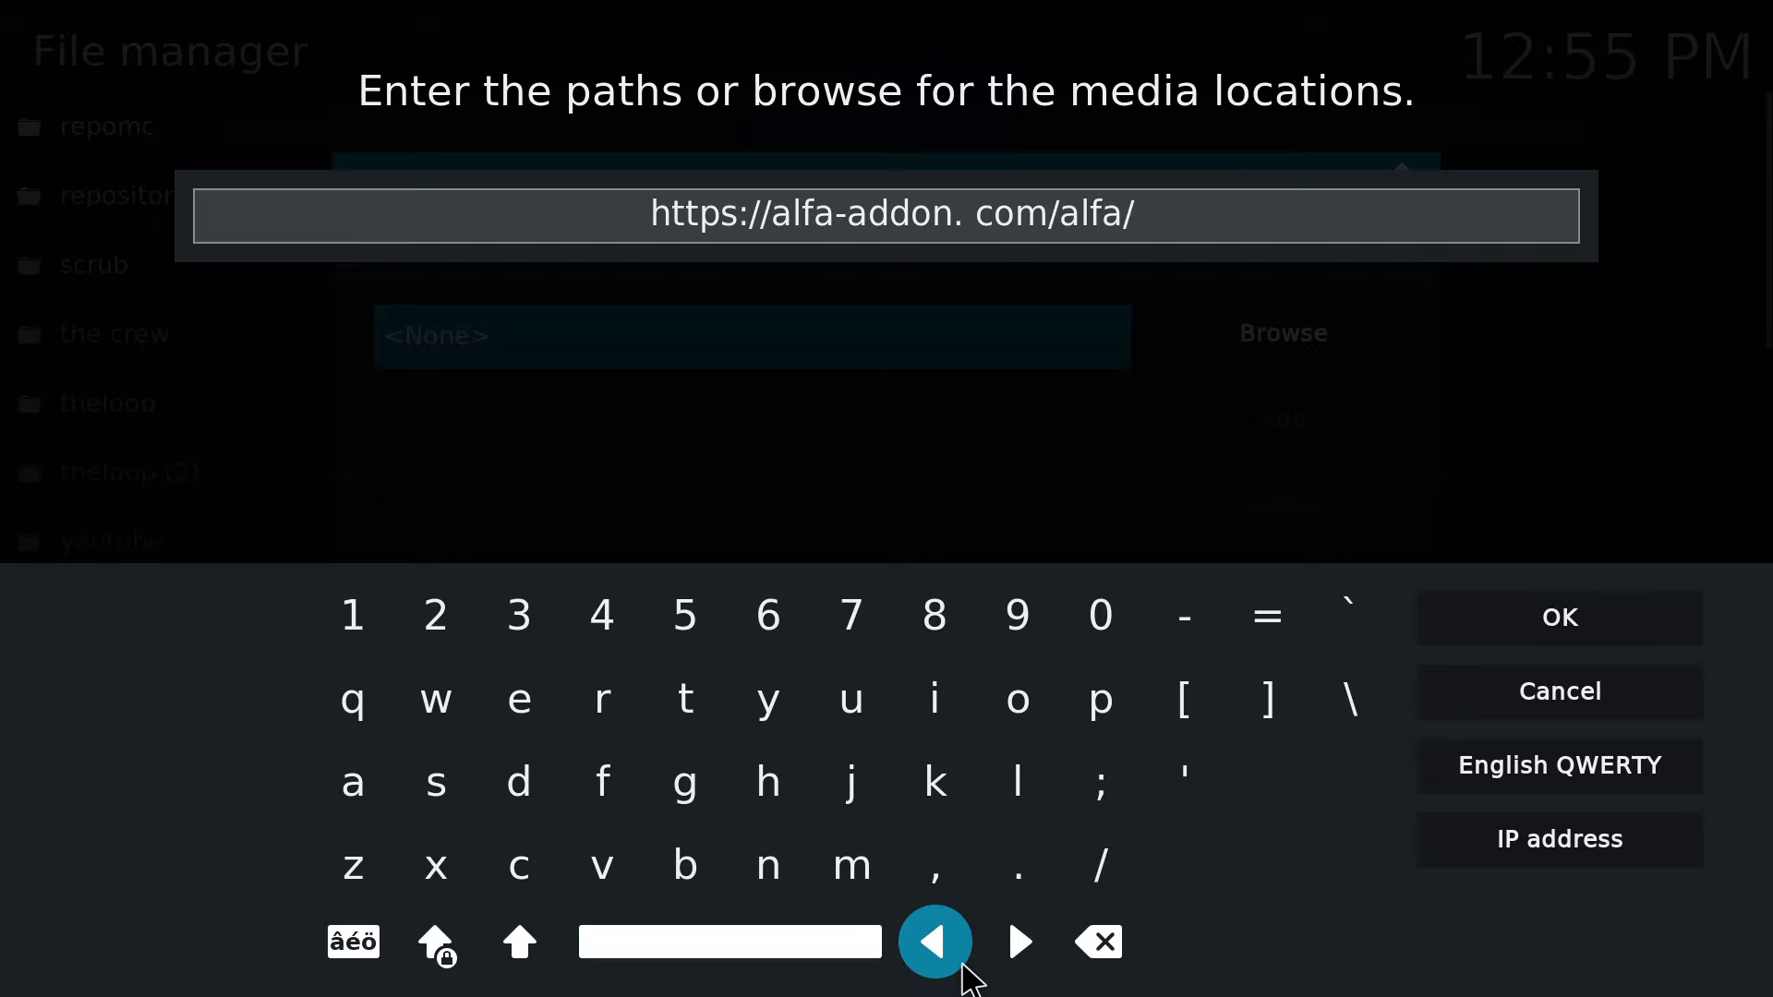
{"action": "left_click", "coordinate": [963, 967]}
{"action": "left_click", "coordinate": [964, 967]}
{"action": "left_click", "coordinate": [964, 967]}
{"action": "left_click", "coordinate": [963, 967]}
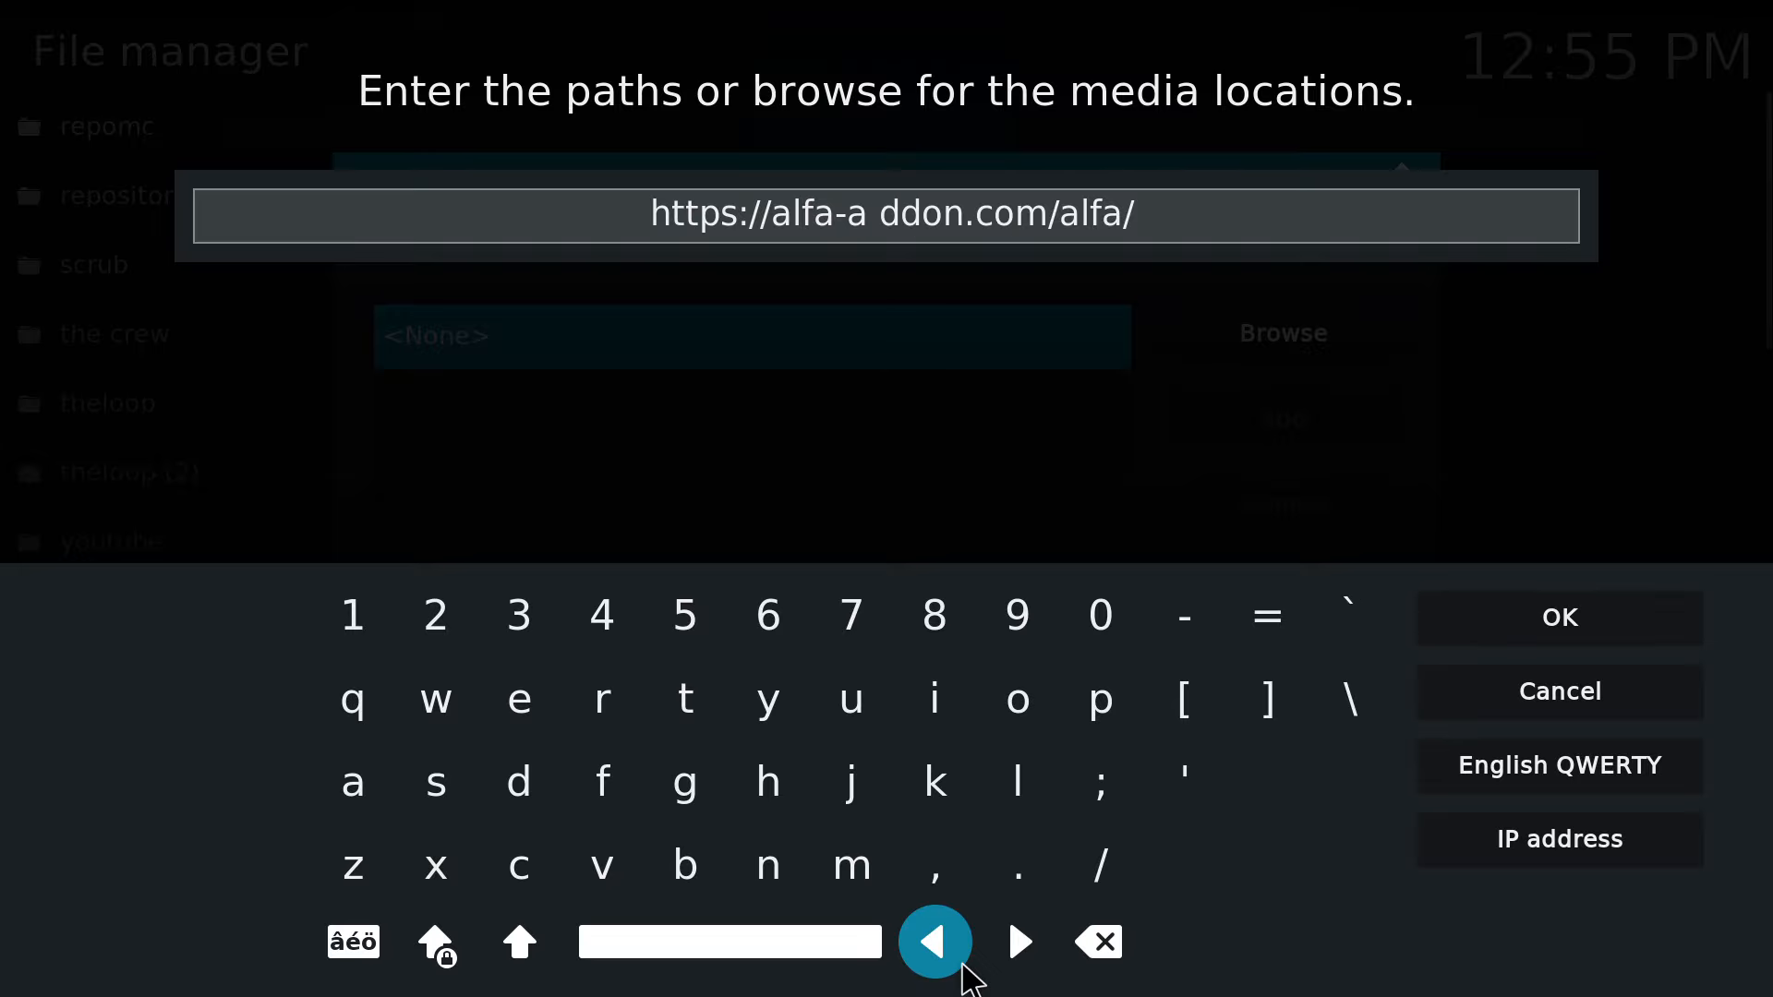
{"action": "left_click", "coordinate": [963, 967]}
{"action": "left_click", "coordinate": [963, 967]}
{"action": "left_click", "coordinate": [963, 967]}
{"action": "left_click", "coordinate": [963, 967]}
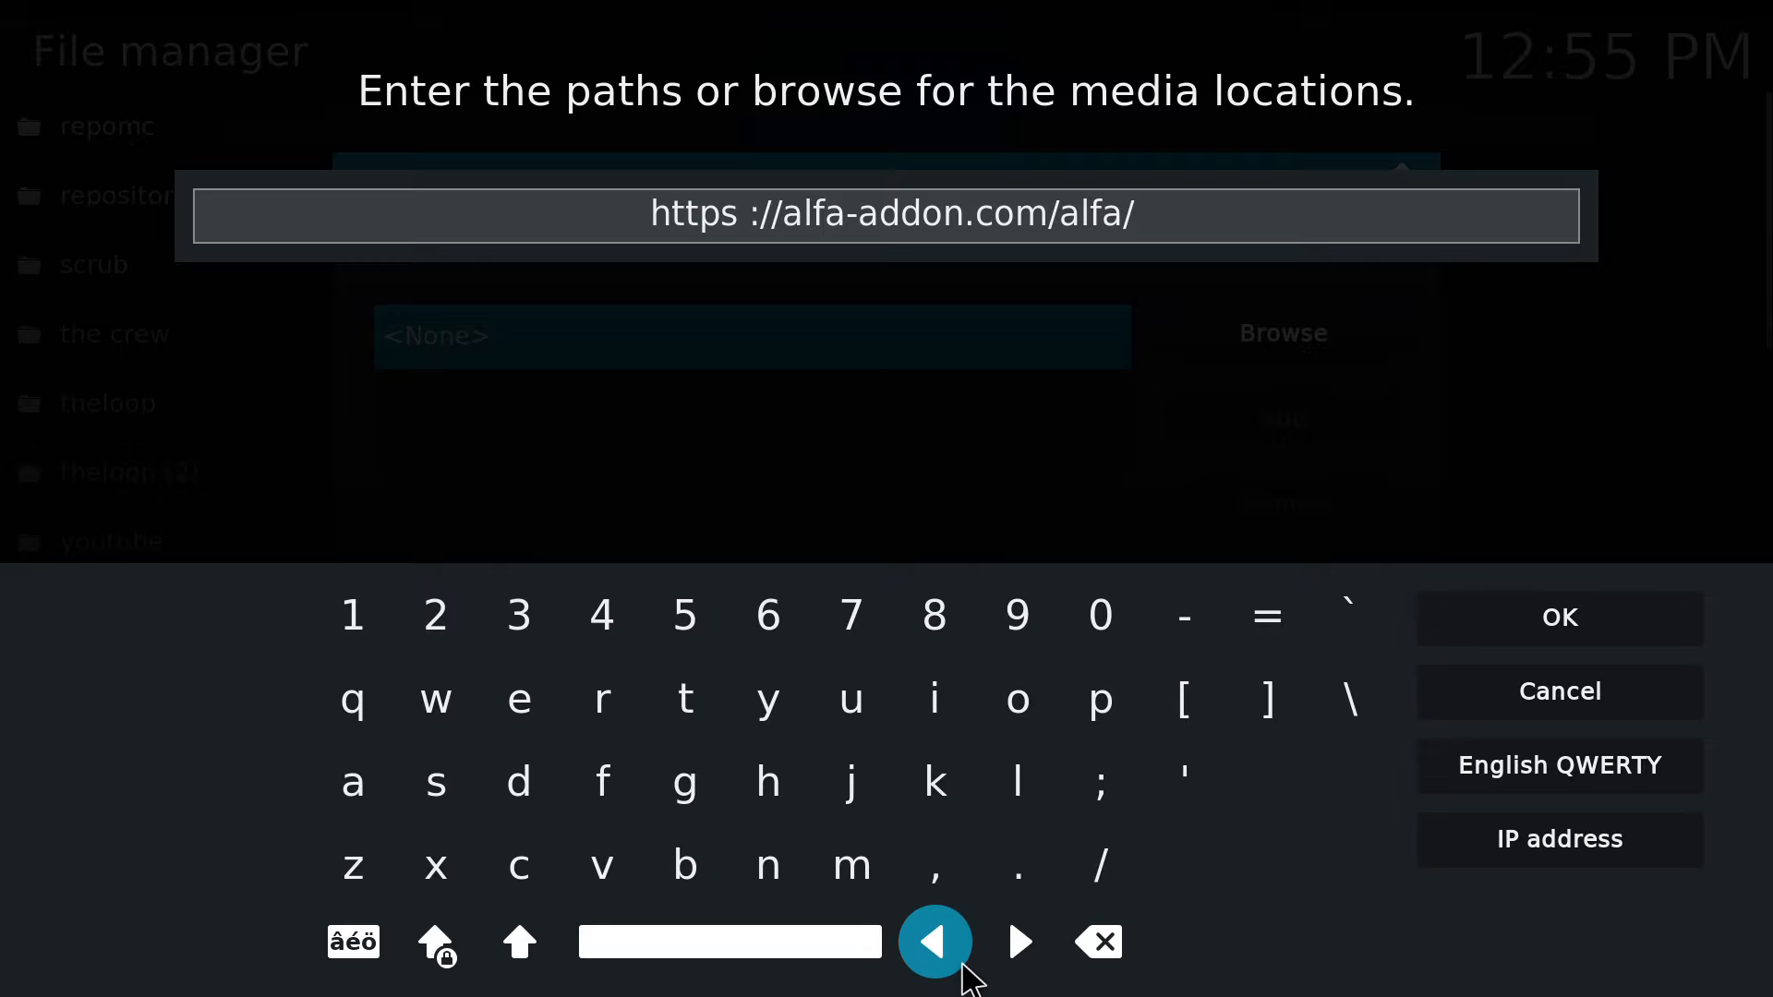
{"action": "left_click", "coordinate": [963, 967]}
{"action": "left_click", "coordinate": [964, 967]}
{"action": "key", "text": "Escape"}
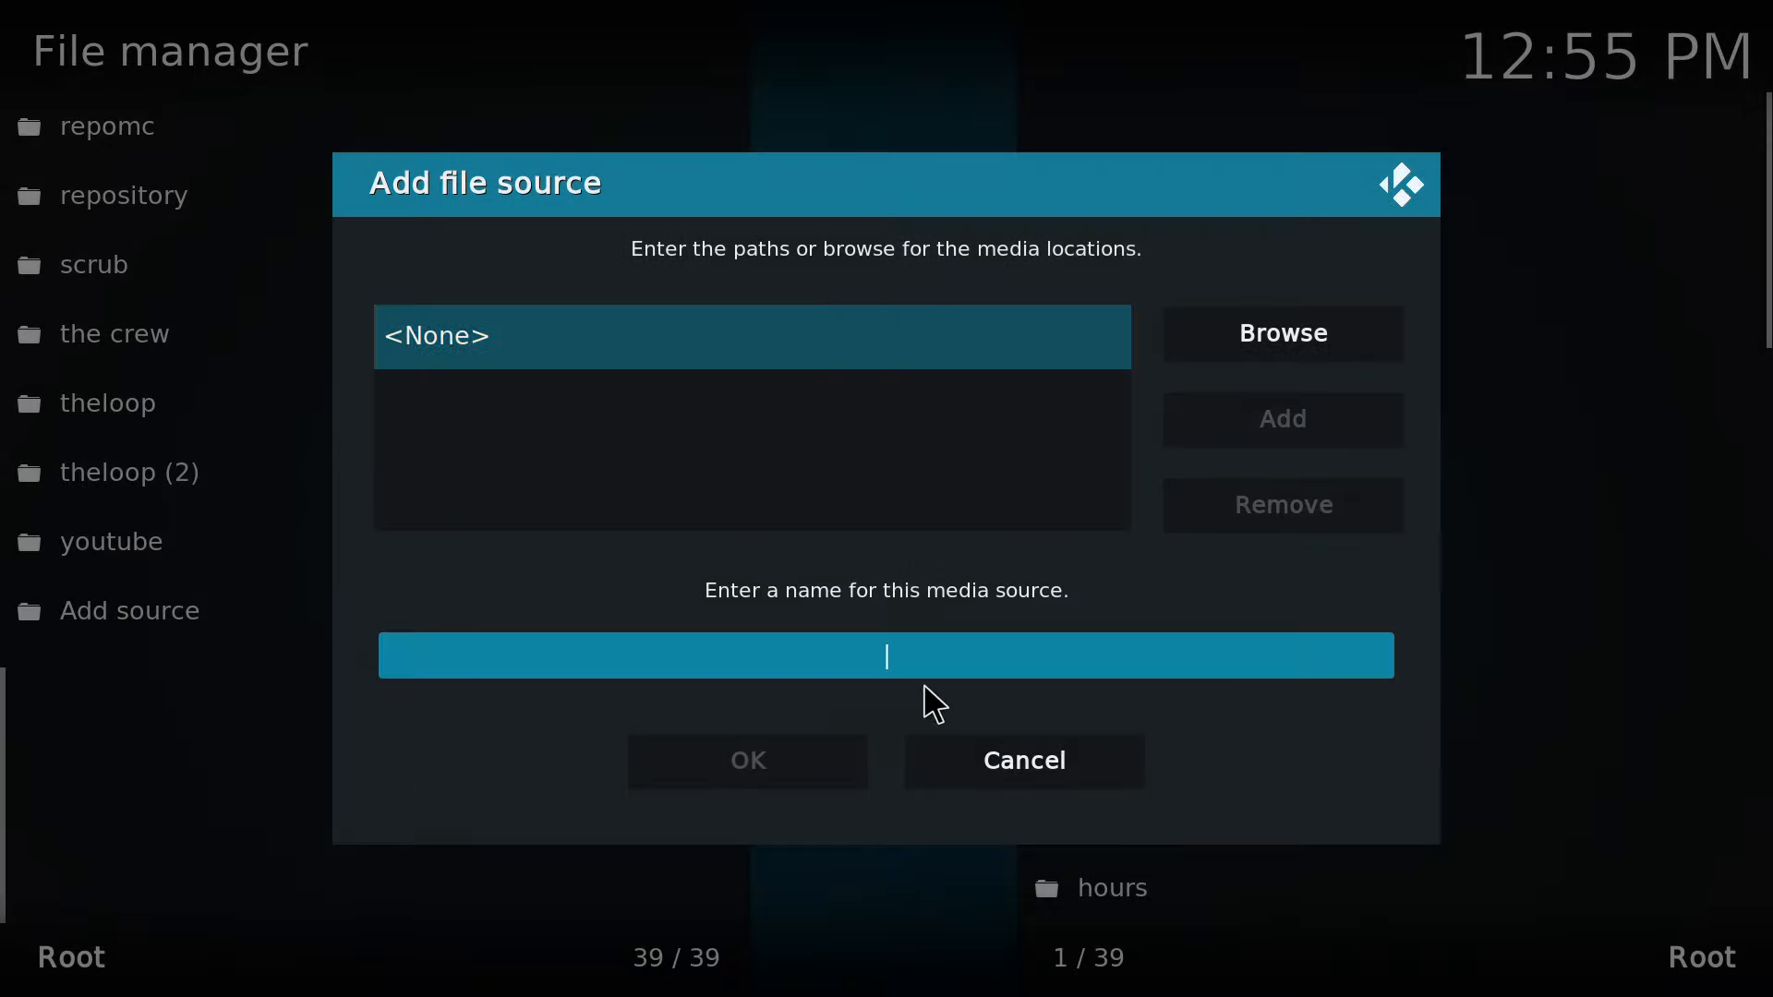
{"action": "left_click", "coordinate": [736, 365]}
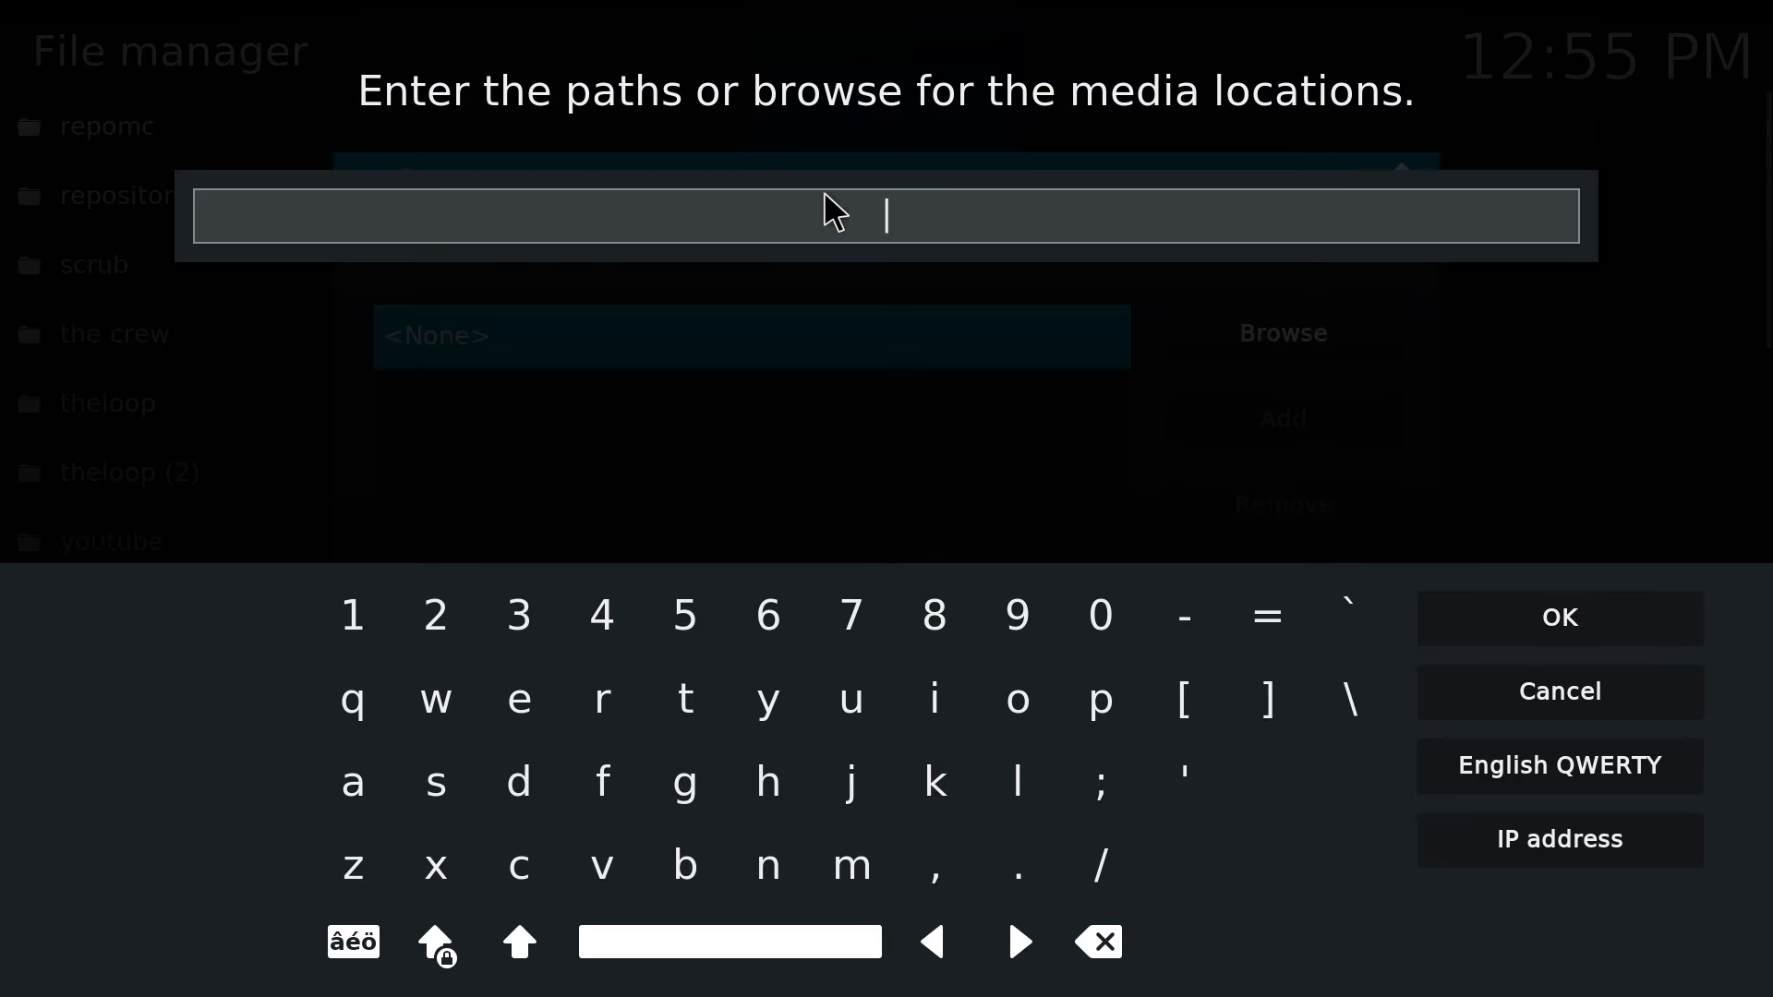
{"action": "type", "text": "https://alfa-addon.com/alfa/"}
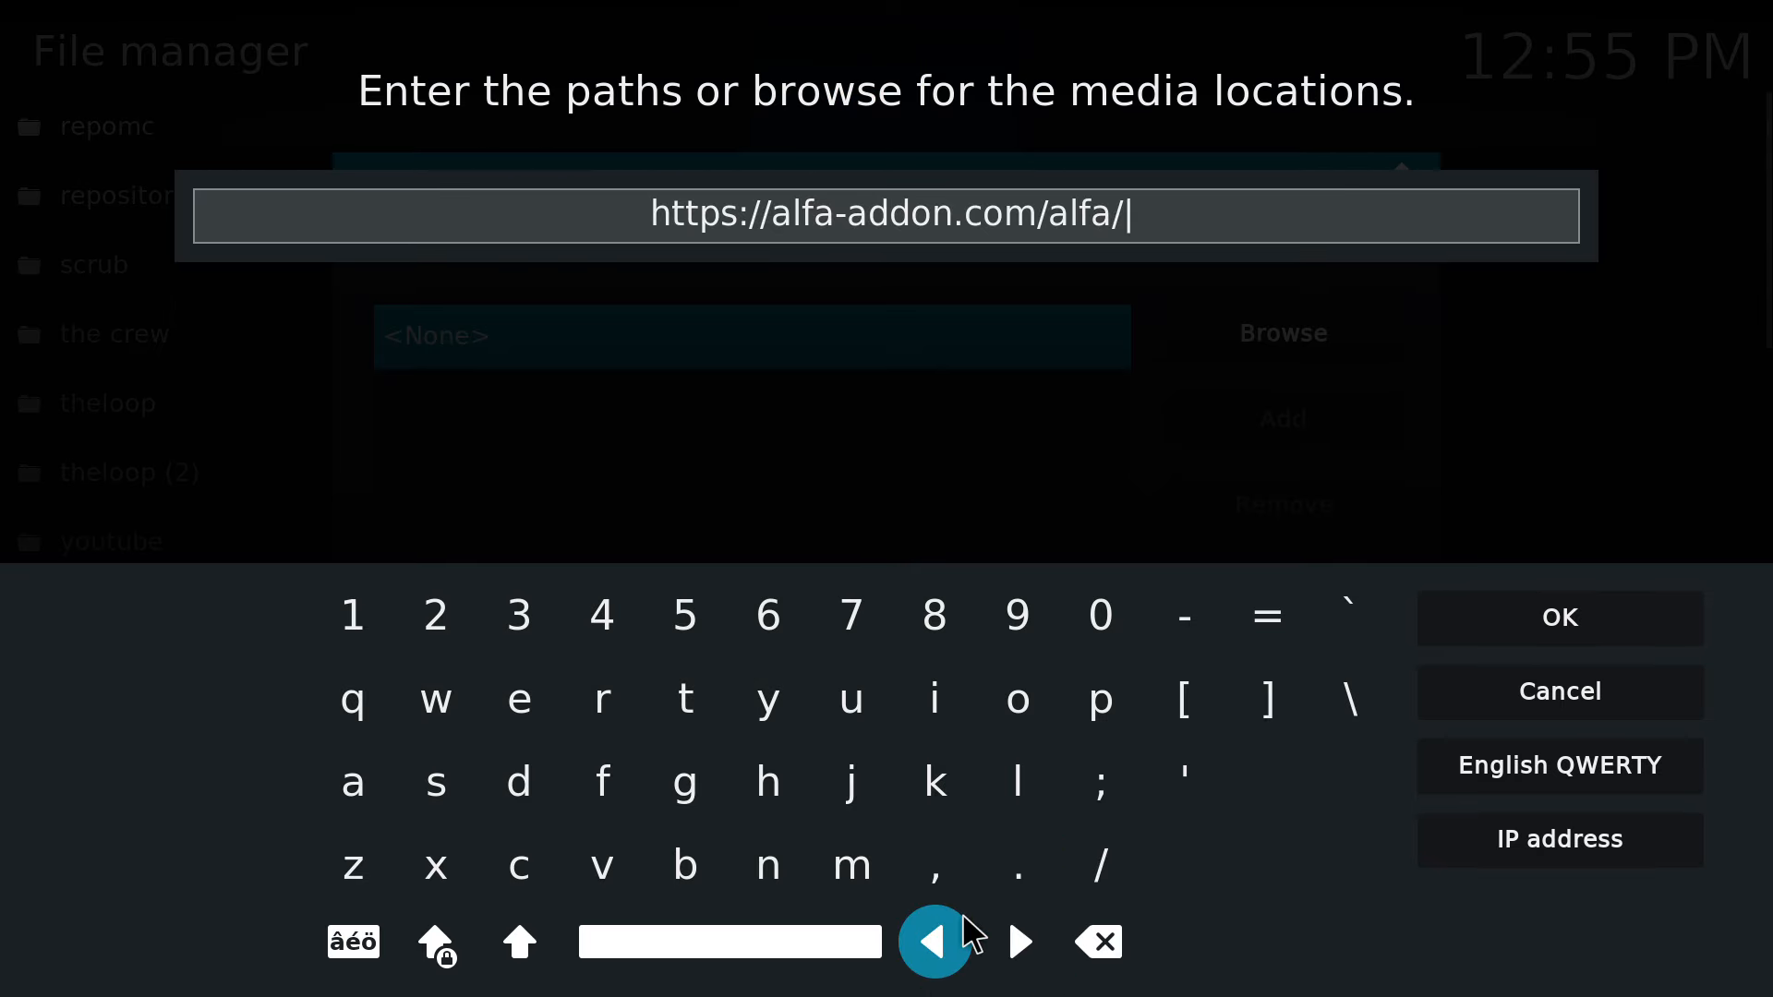
{"action": "left_click", "coordinate": [950, 942]}
{"action": "left_click", "coordinate": [952, 943]}
{"action": "left_click", "coordinate": [951, 942]}
{"action": "left_click", "coordinate": [952, 942]}
{"action": "left_click", "coordinate": [951, 942]}
{"action": "left_click", "coordinate": [952, 942]}
{"action": "left_click", "coordinate": [952, 942]}
{"action": "left_click", "coordinate": [951, 942]}
{"action": "left_click", "coordinate": [951, 942]}
{"action": "left_click", "coordinate": [952, 942]}
{"action": "left_click", "coordinate": [951, 942]}
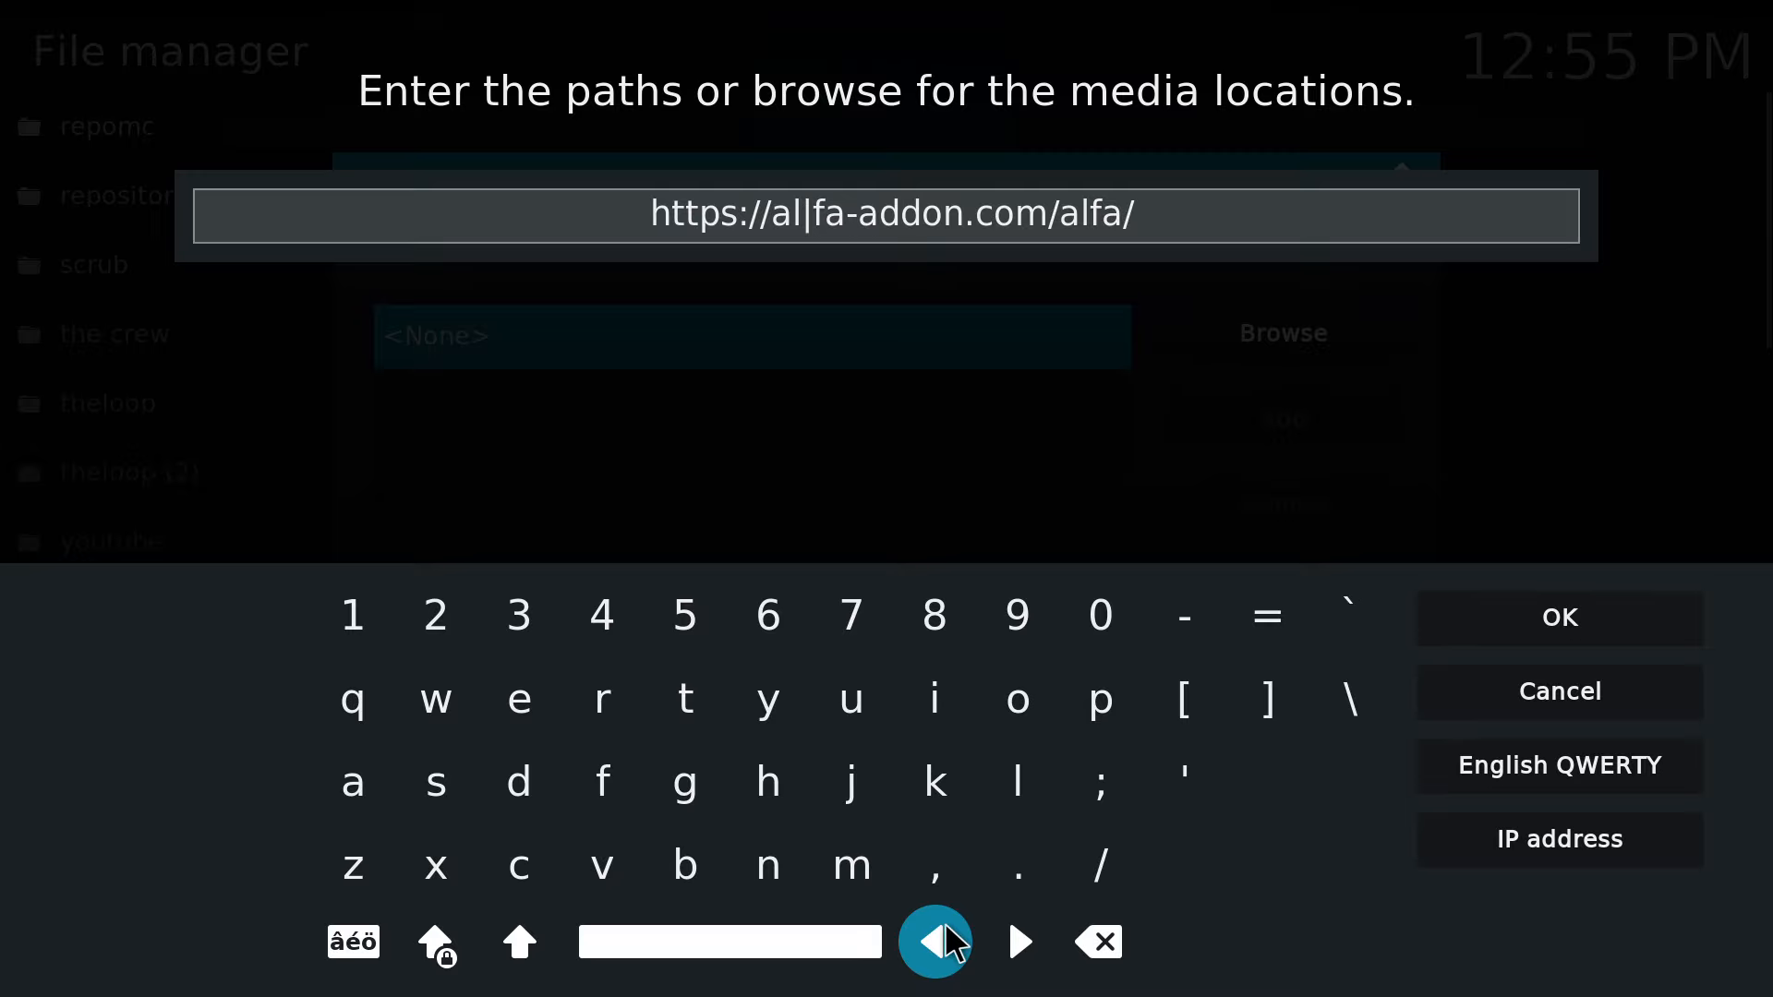
{"action": "left_click", "coordinate": [952, 942]}
{"action": "left_click", "coordinate": [951, 942]}
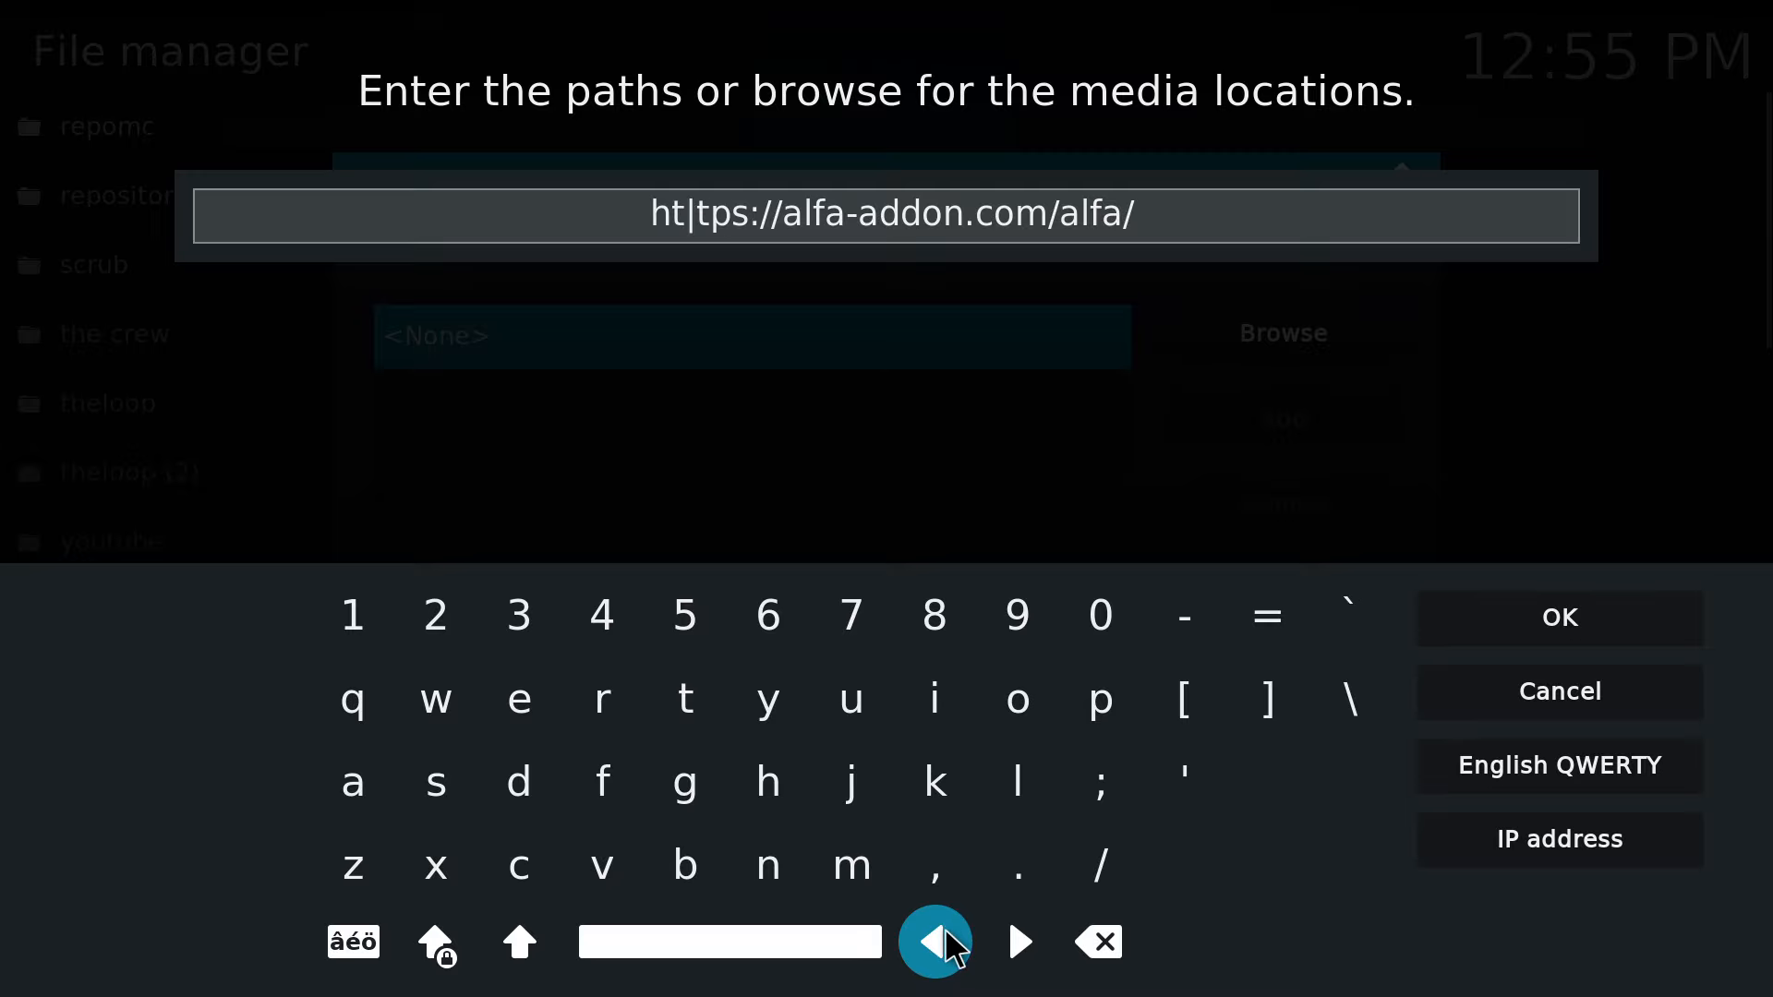
{"action": "left_click", "coordinate": [951, 942]}
{"action": "left_click", "coordinate": [952, 942]}
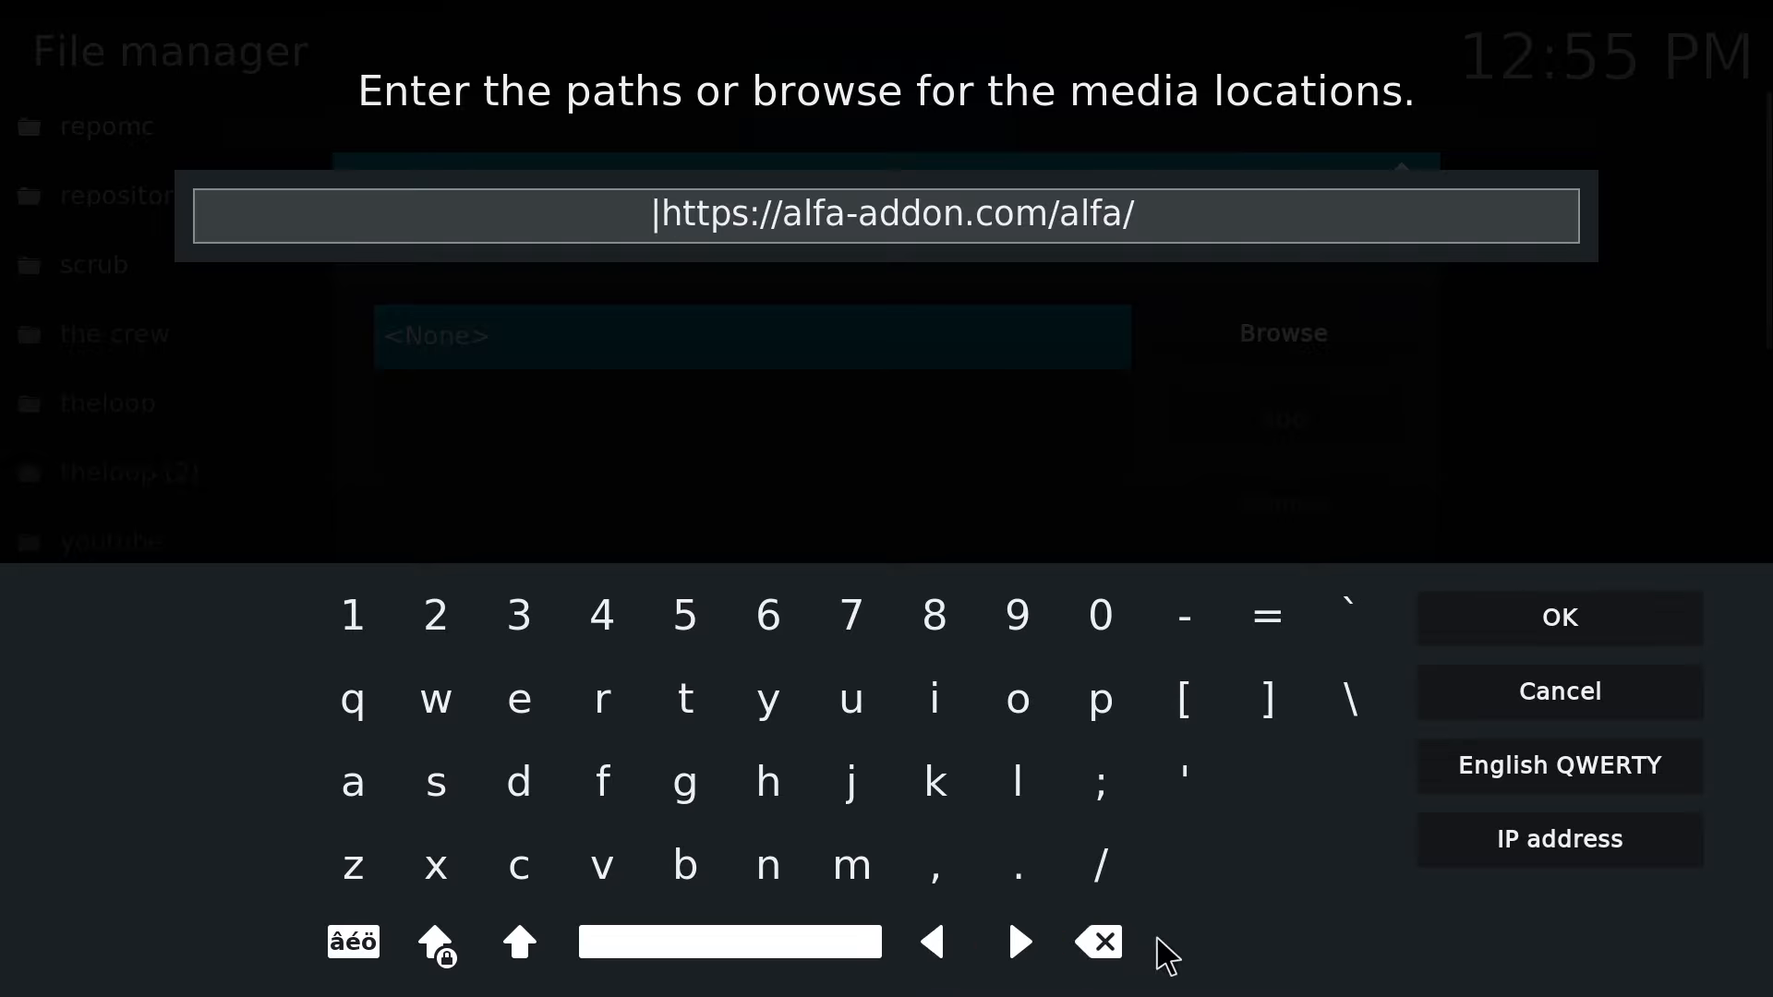
{"action": "left_click", "coordinate": [1136, 957]}
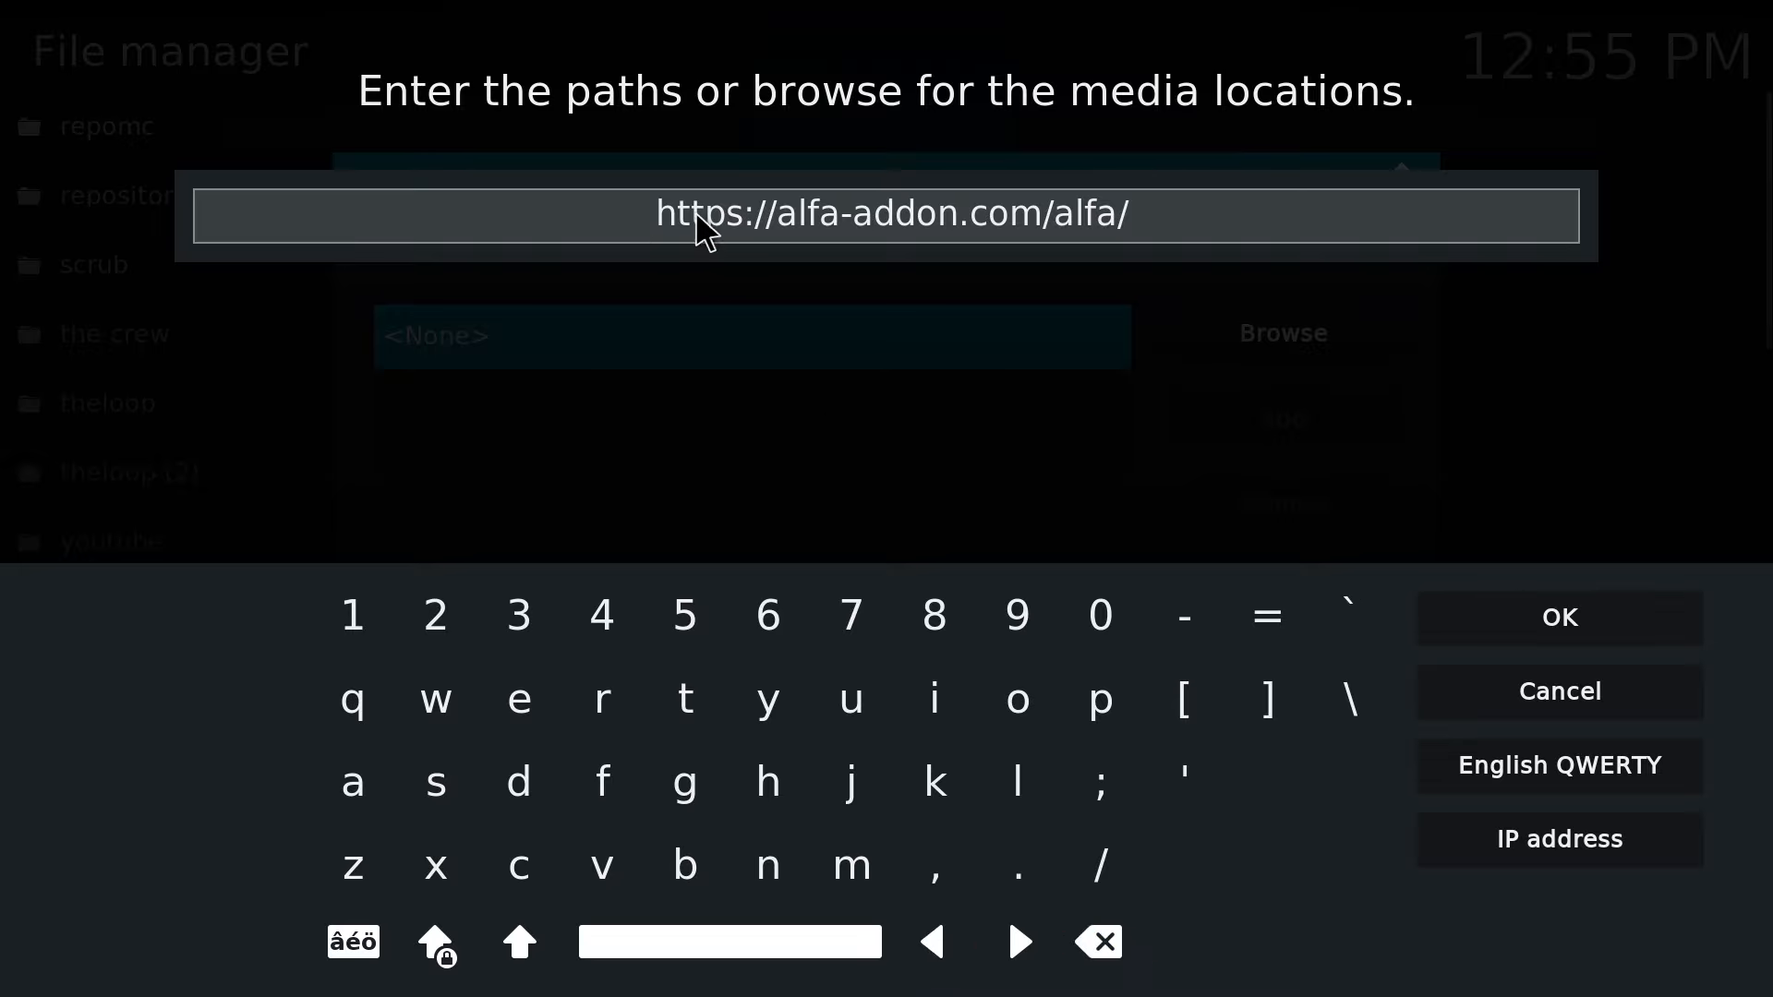
{"action": "left_click", "coordinate": [1581, 638]}
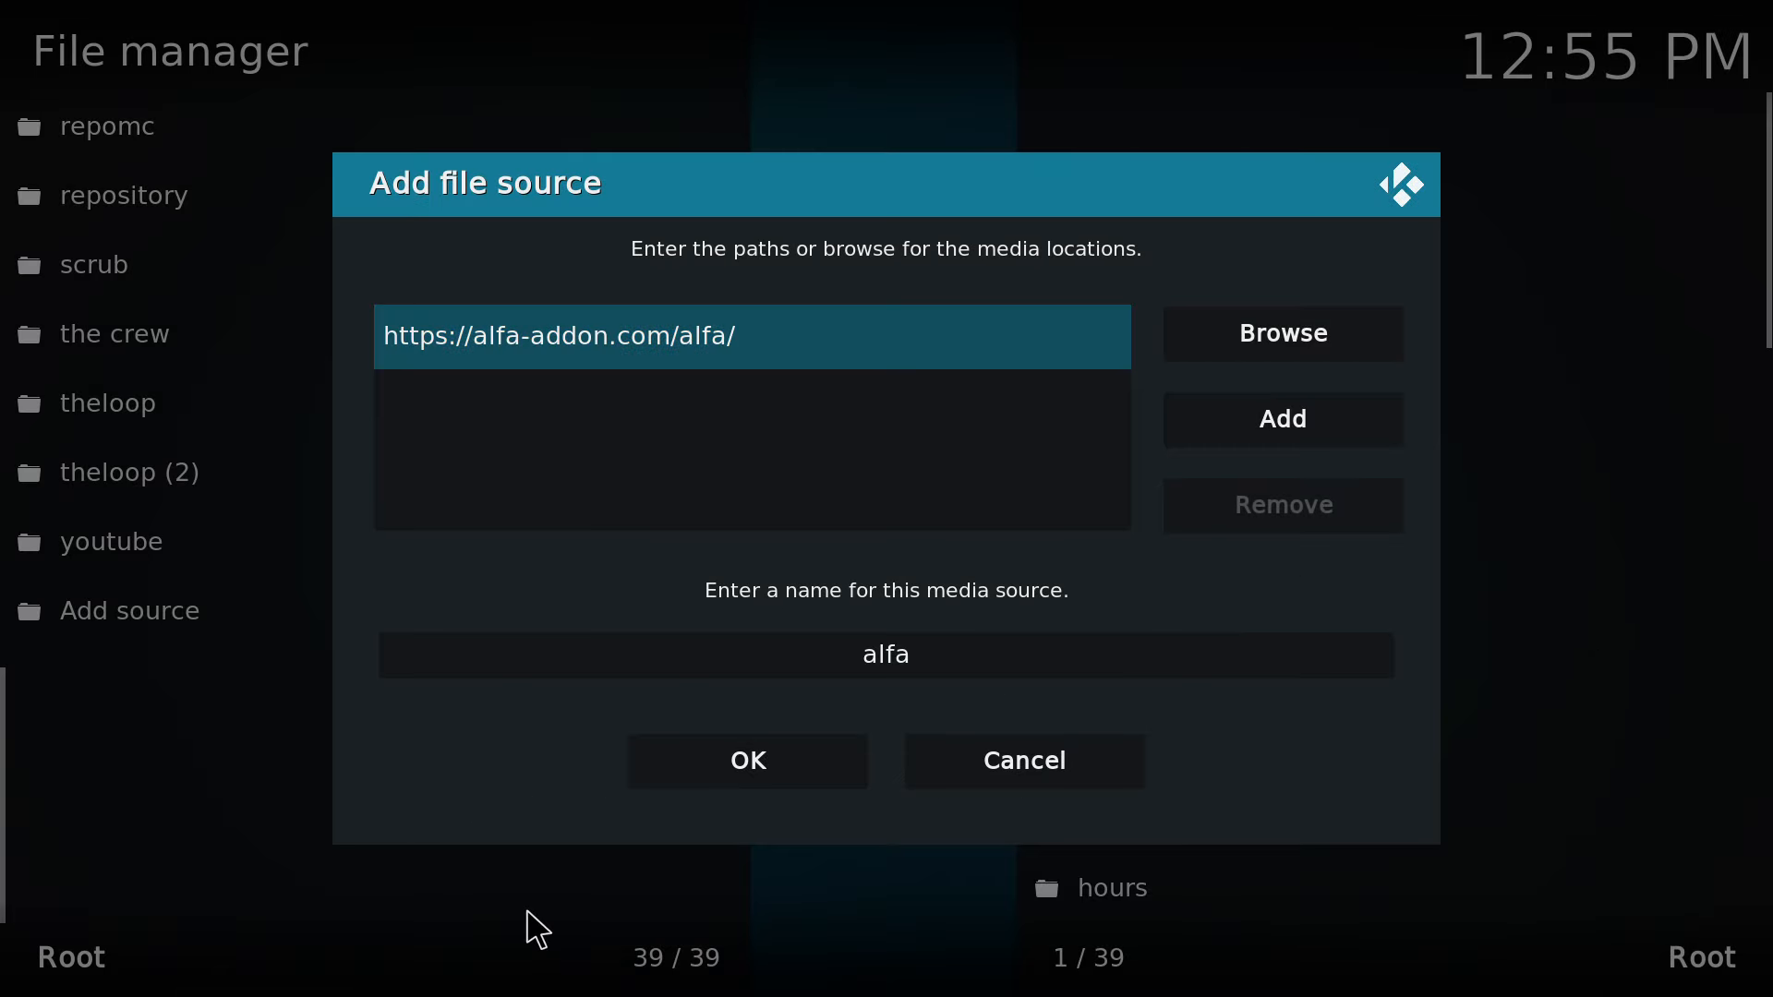
{"action": "left_click", "coordinate": [738, 755]}
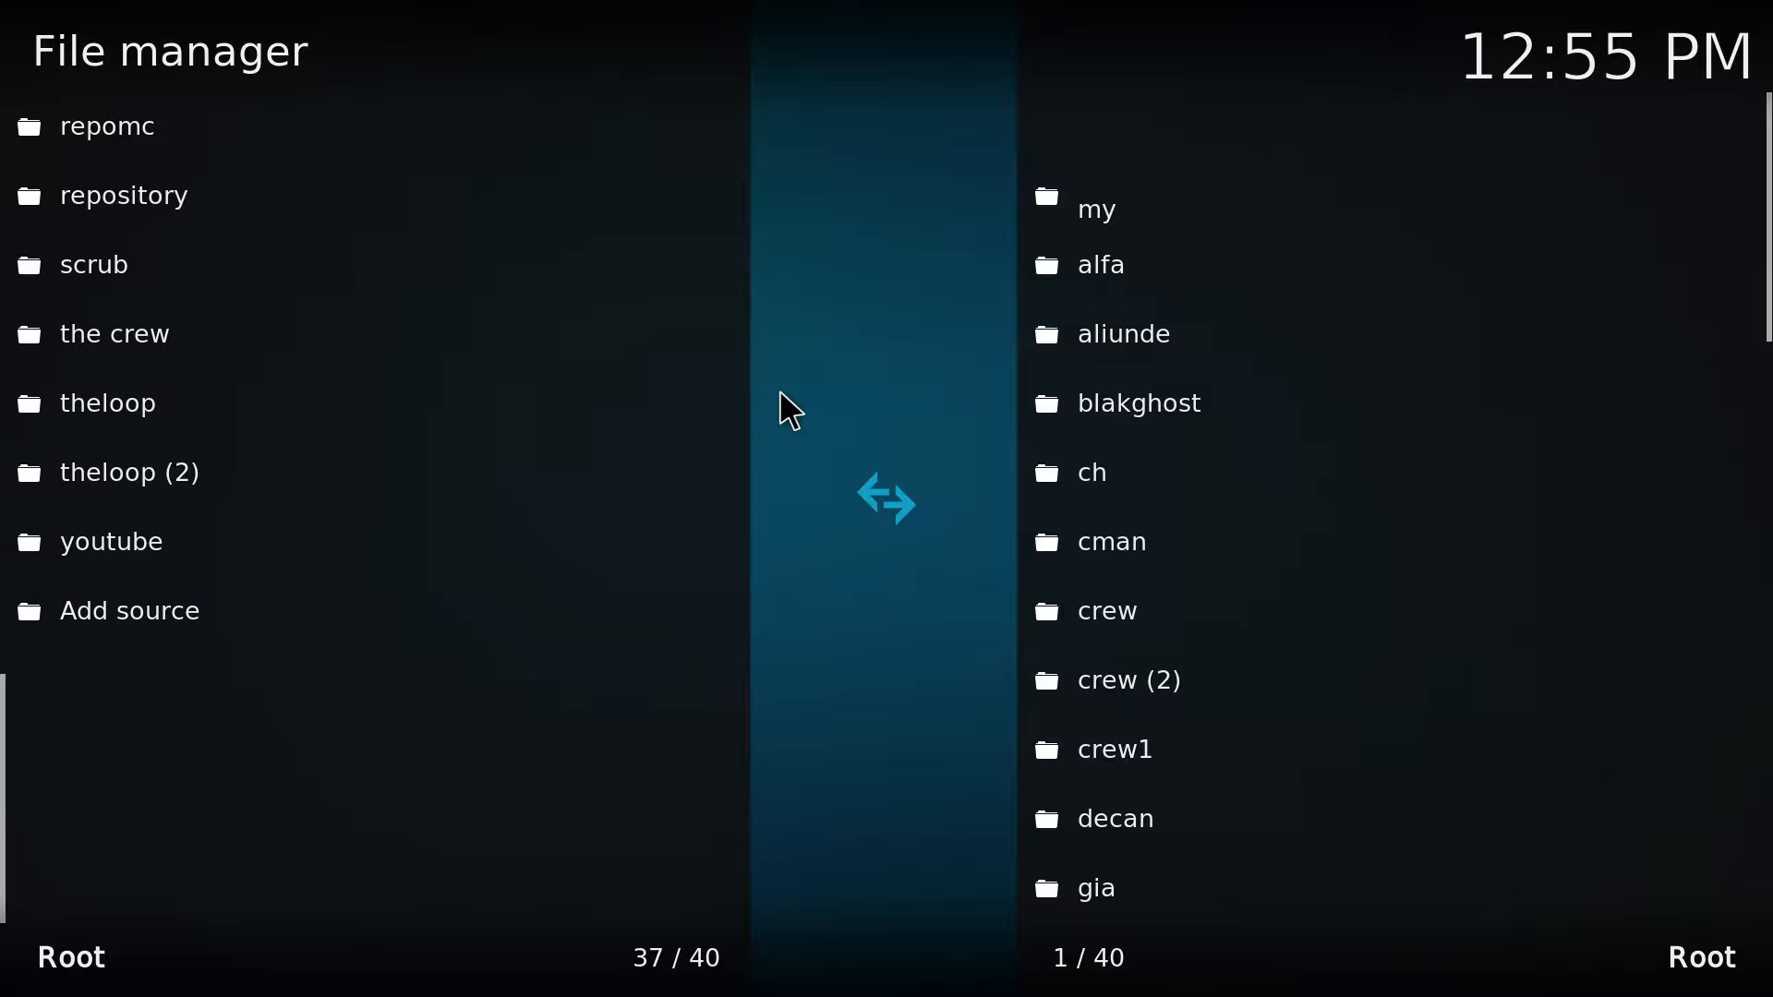
Install the add-on repository from the zip file repository.alfa-addon.zip in the alfa source.
{"action": "key", "text": "Escape"}
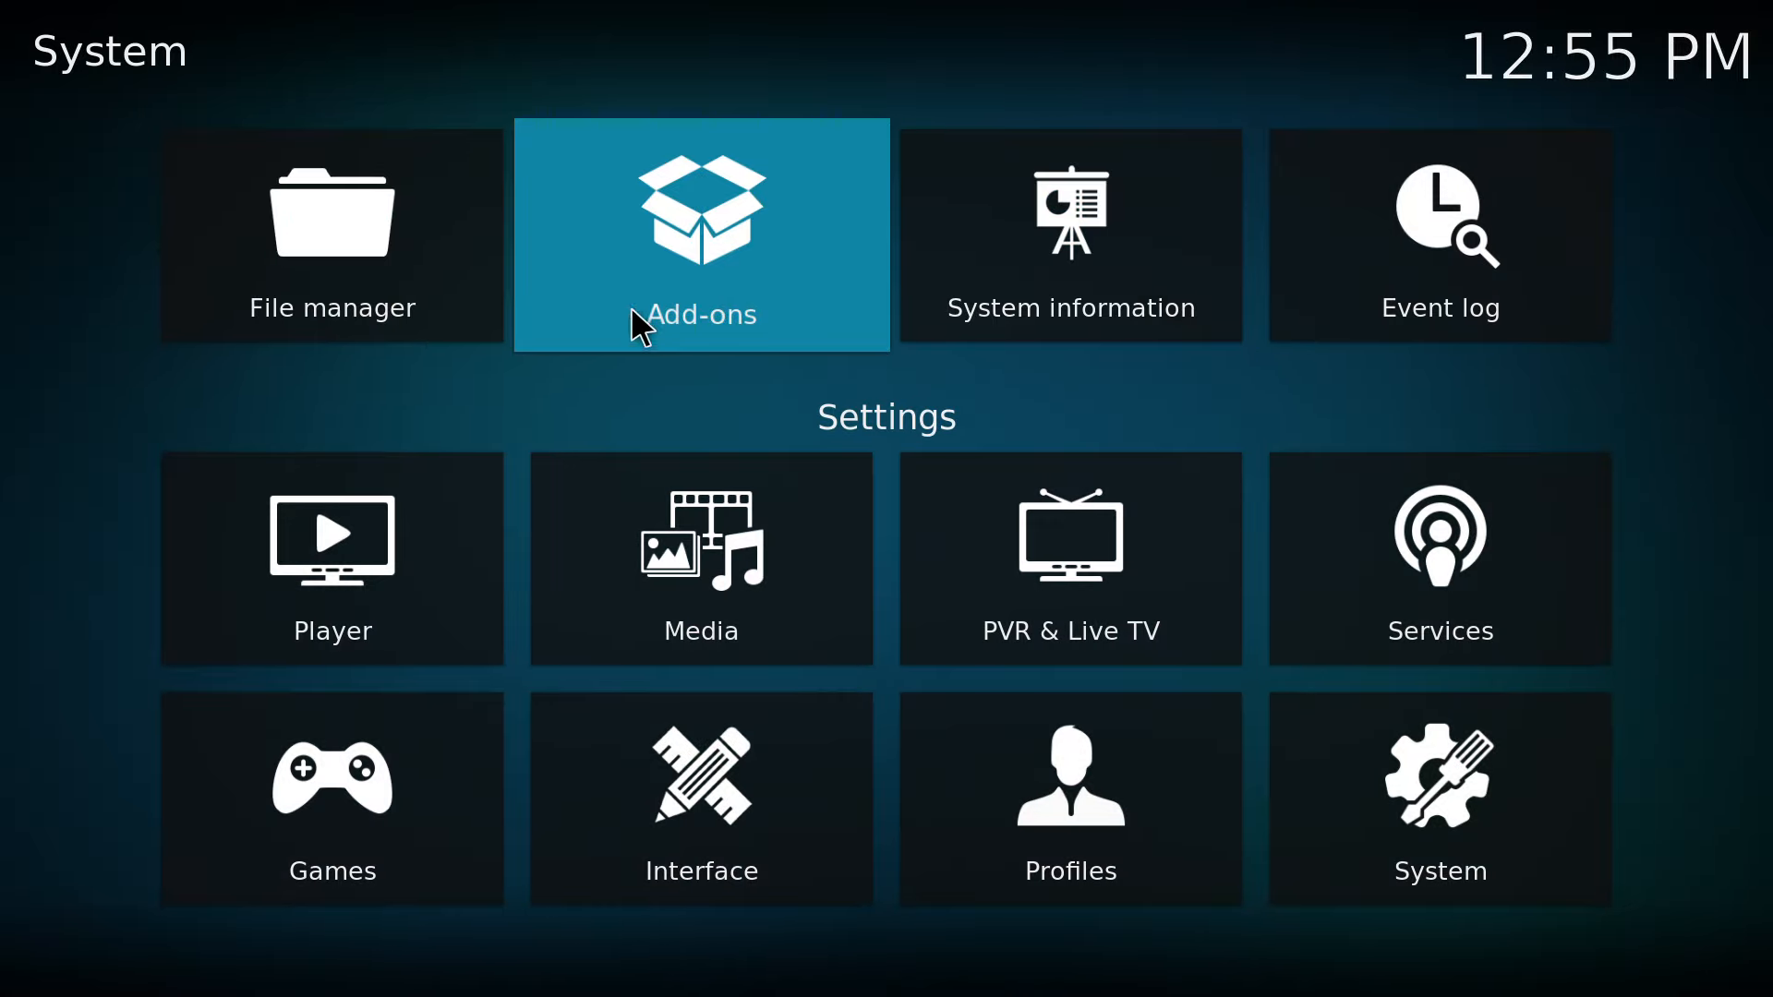
{"action": "left_click", "coordinate": [730, 249]}
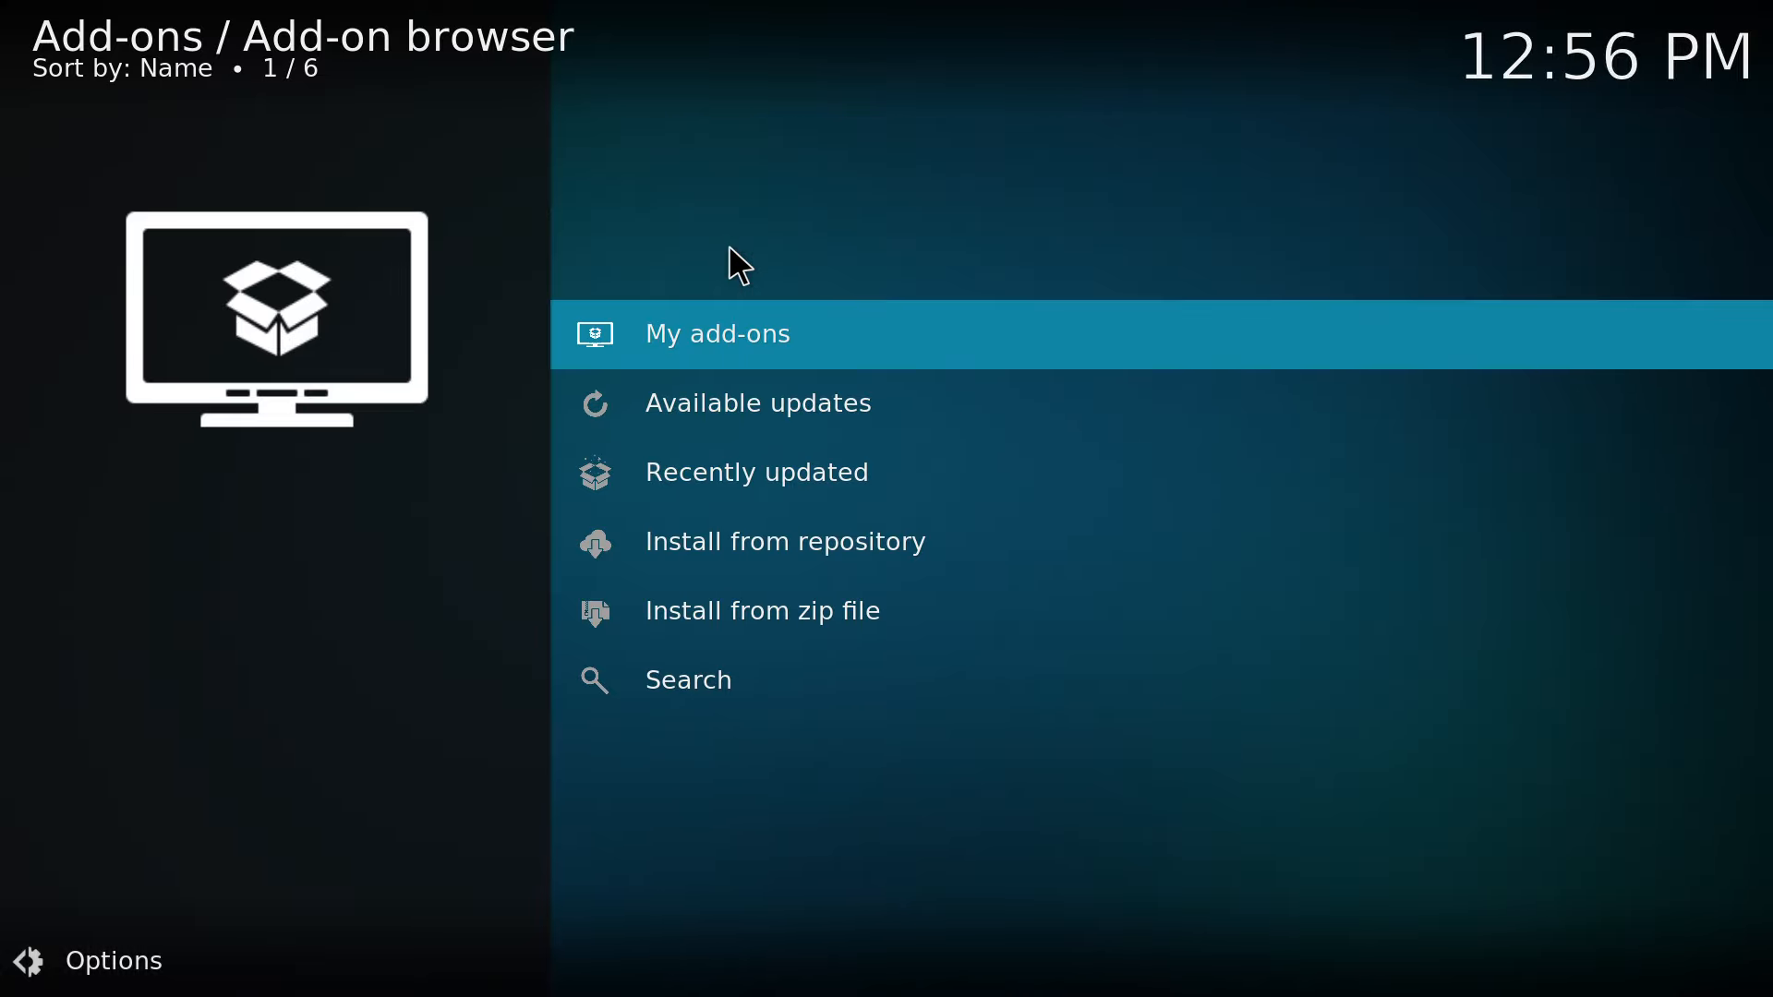
{"action": "left_click", "coordinate": [825, 609]}
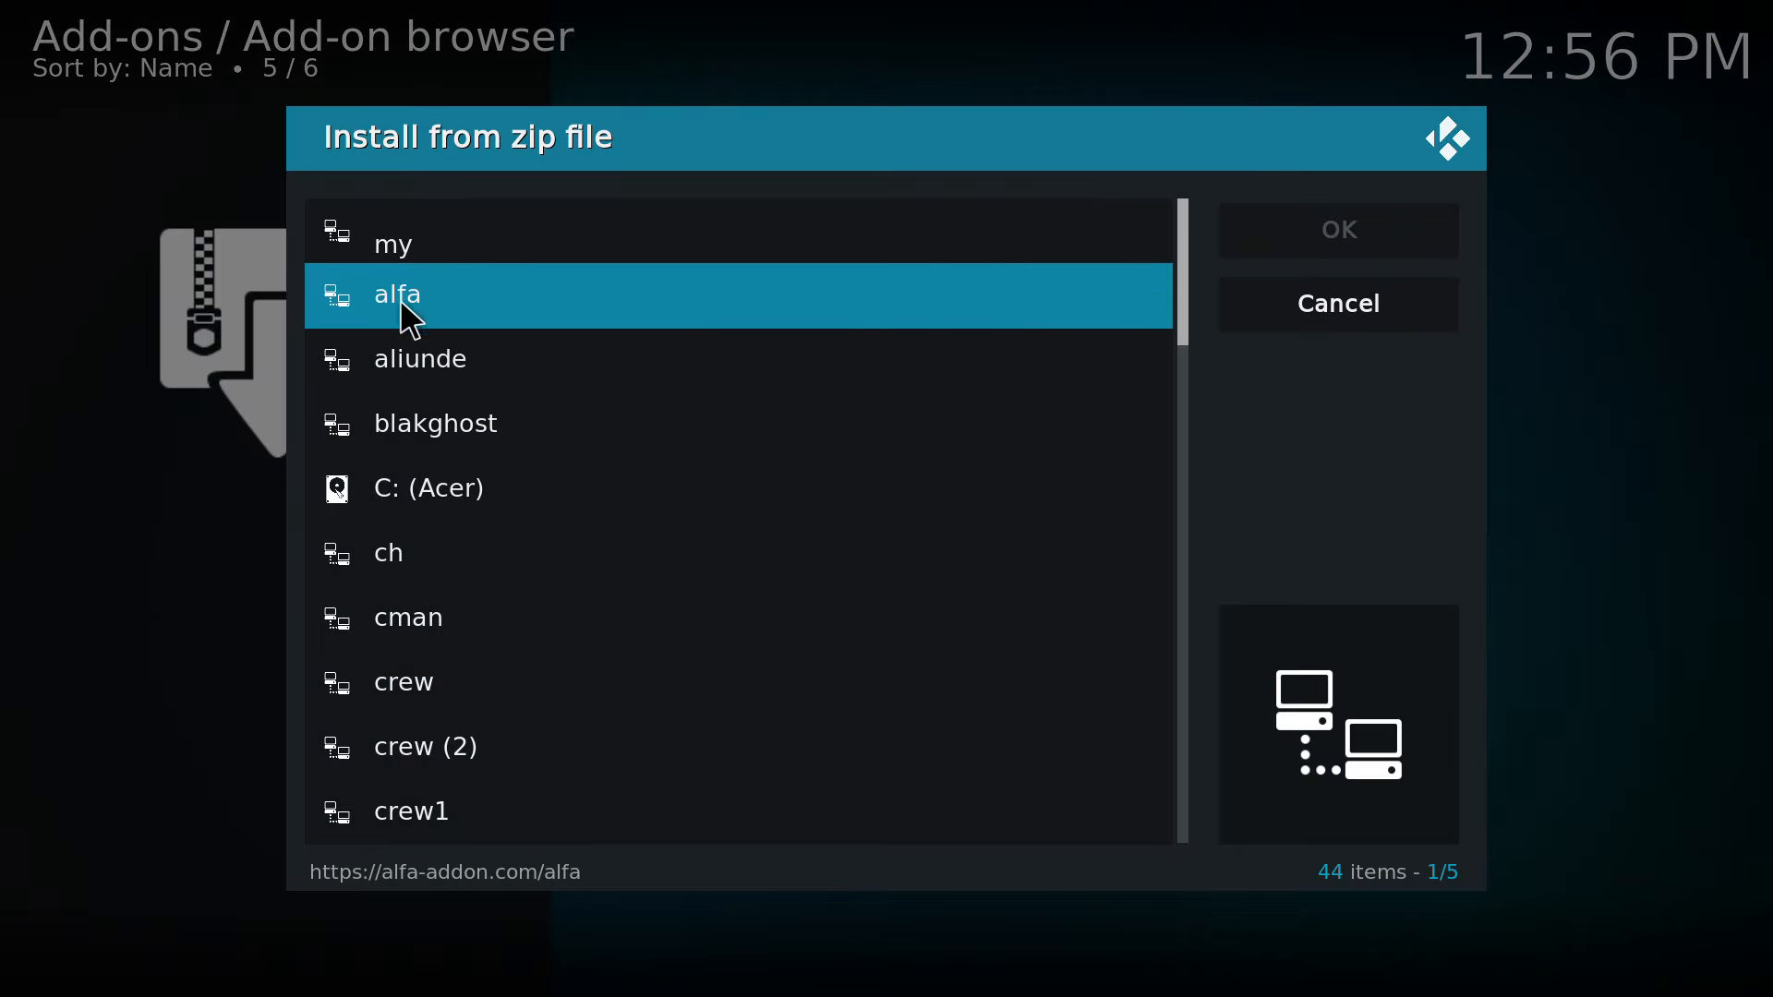
{"action": "left_click", "coordinate": [485, 297]}
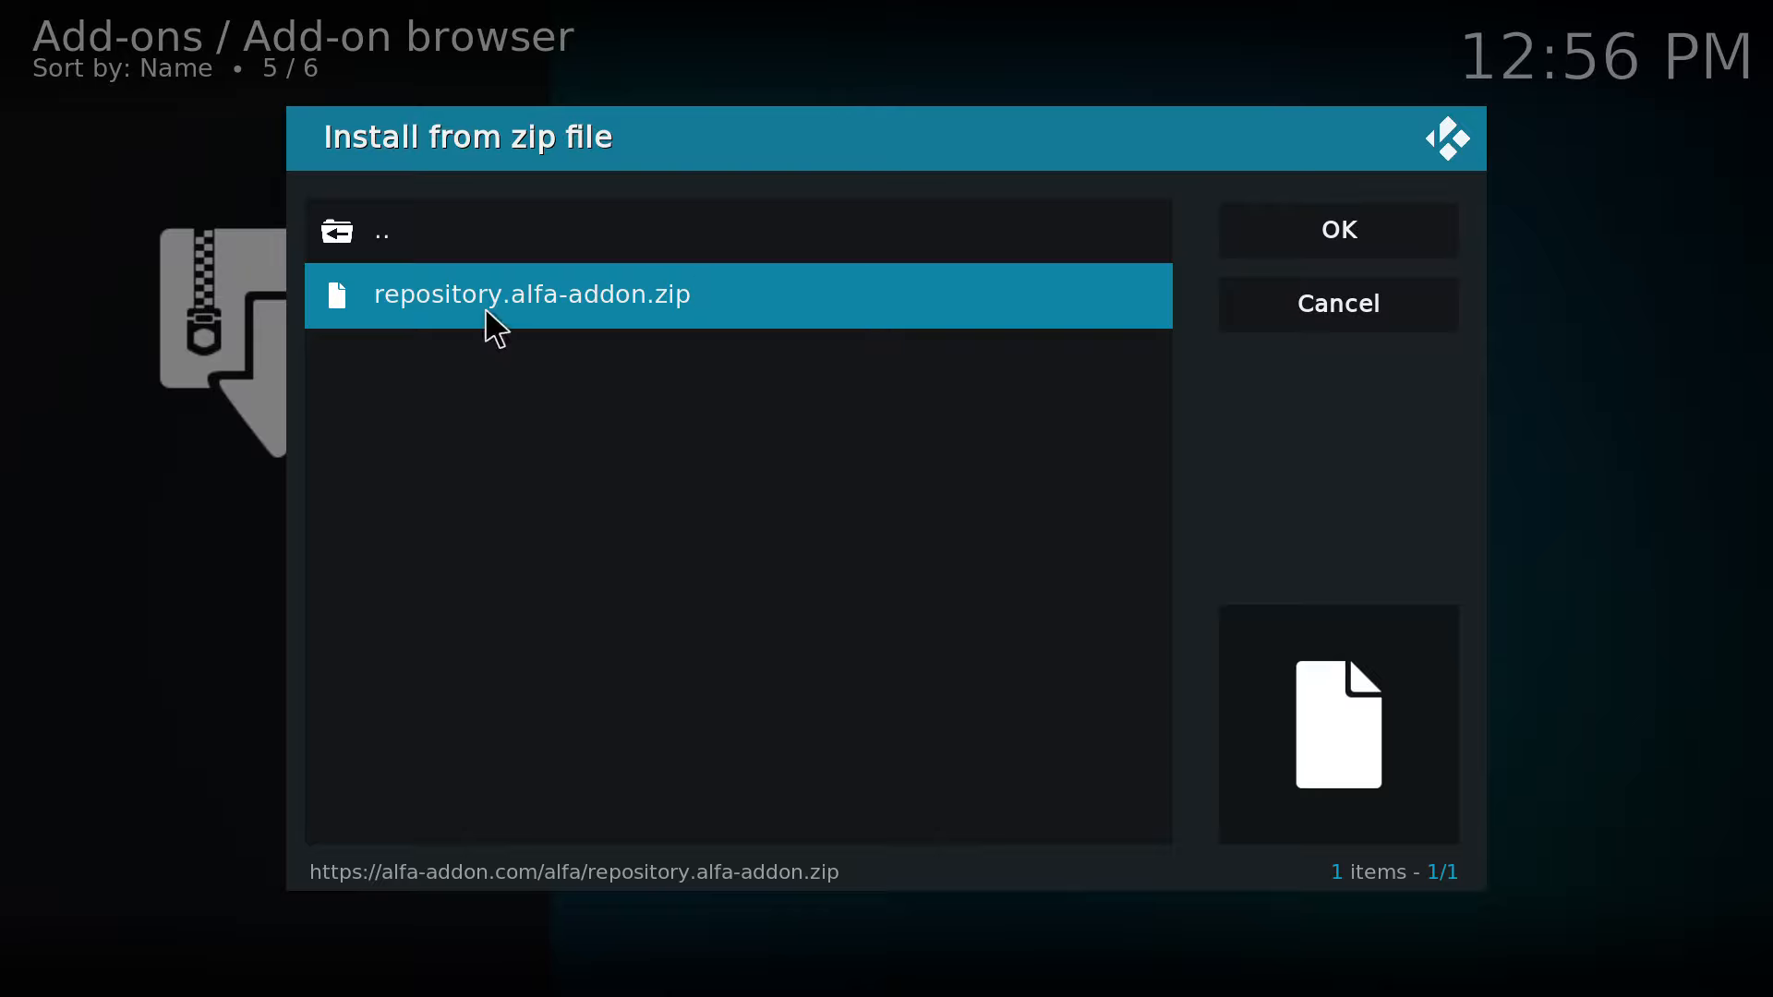
{"action": "left_click", "coordinate": [598, 304]}
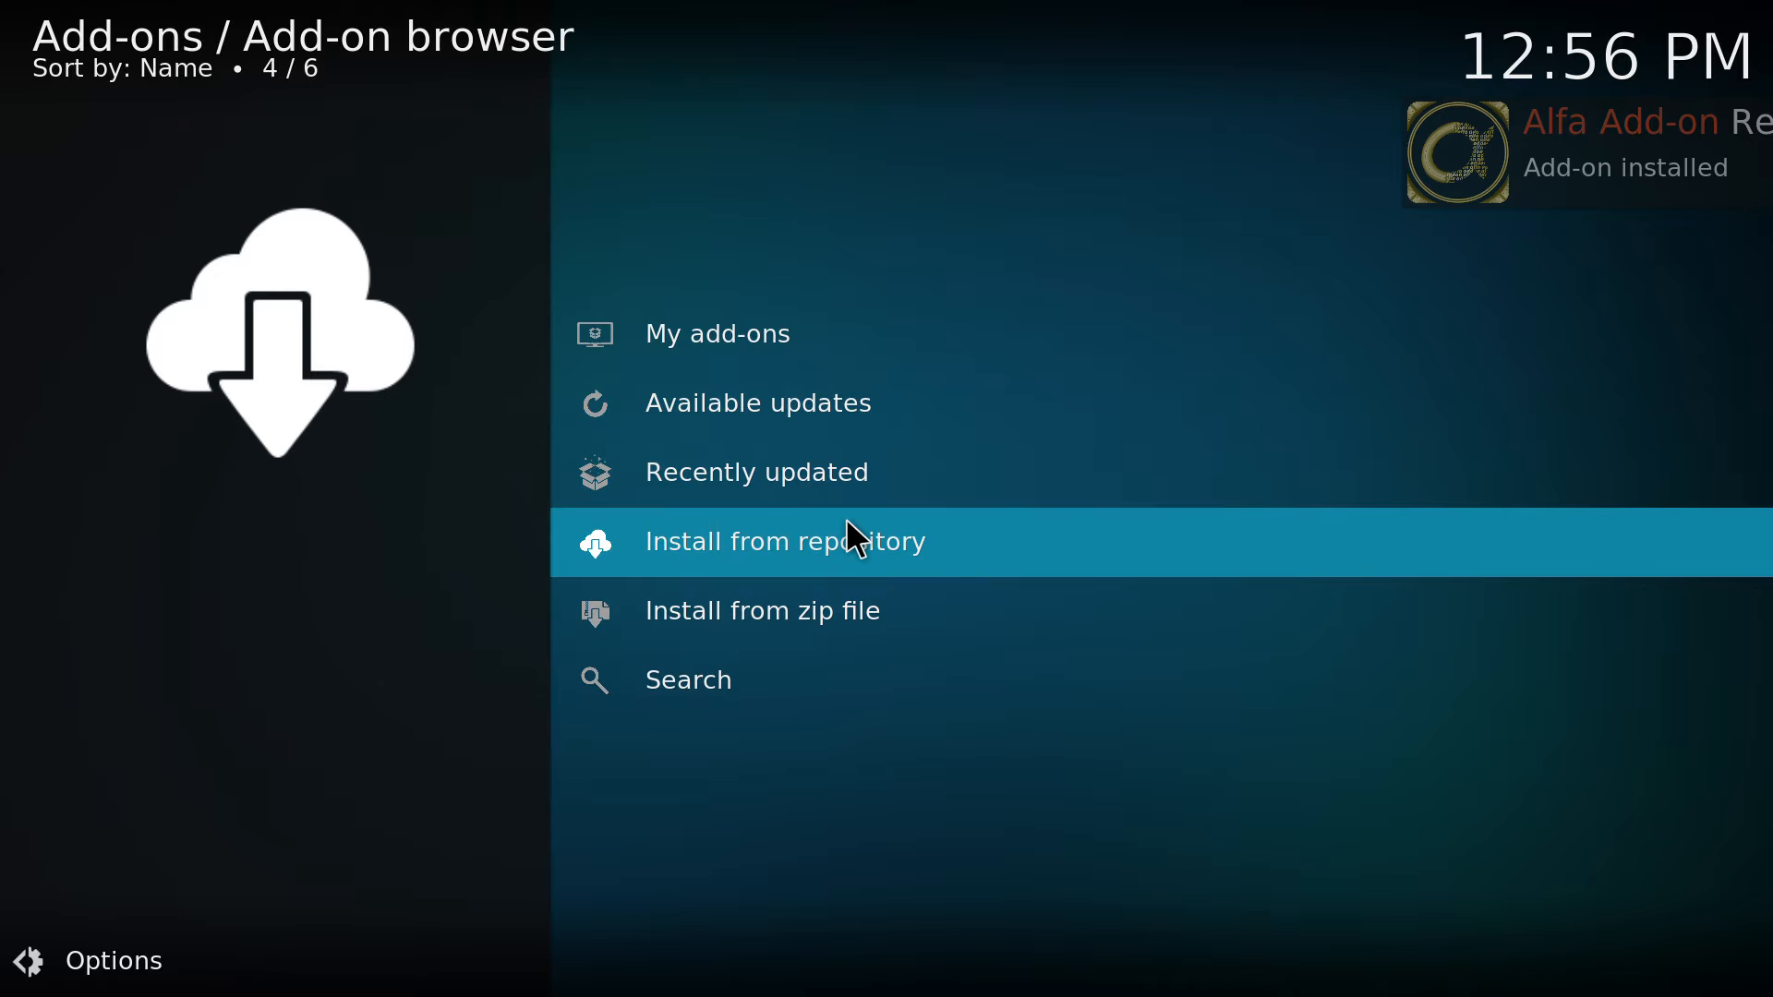
Install the Alfa video add-on from the Alfa Add-on Repo, including its additional add-ons.
{"action": "left_click", "coordinate": [847, 523]}
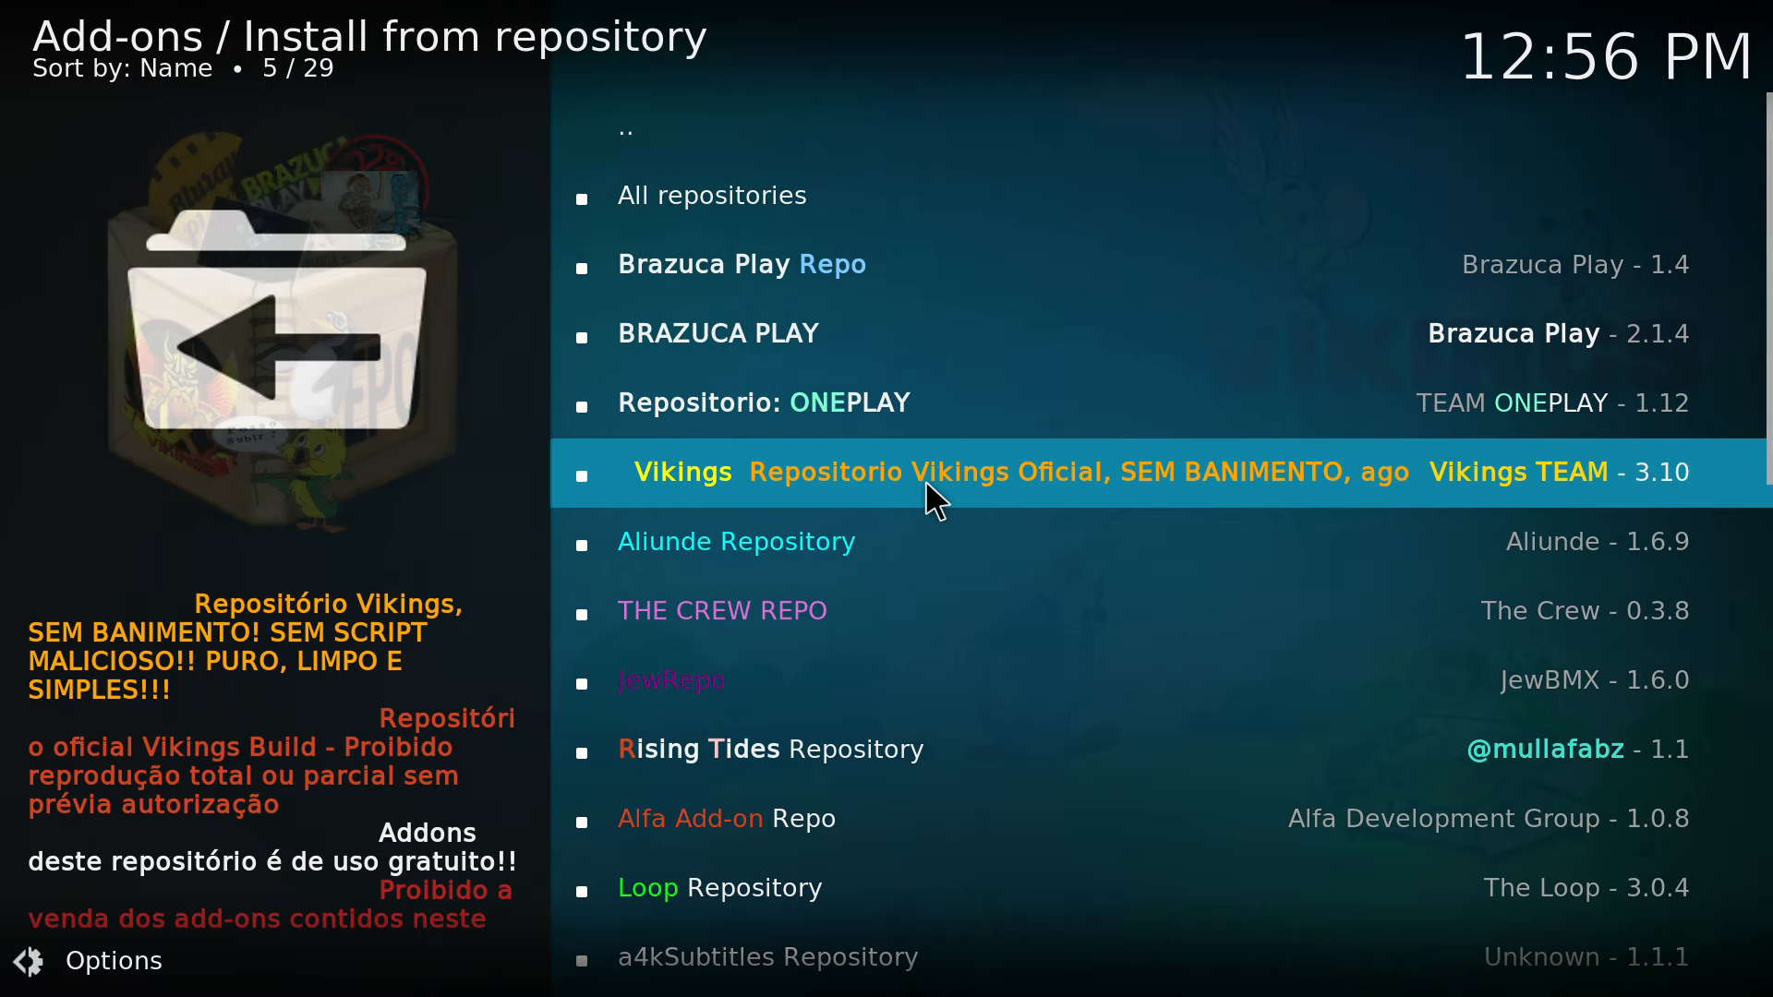
{"action": "scroll", "coordinate": [967, 379], "scroll_direction": "down", "scroll_amount": 5}
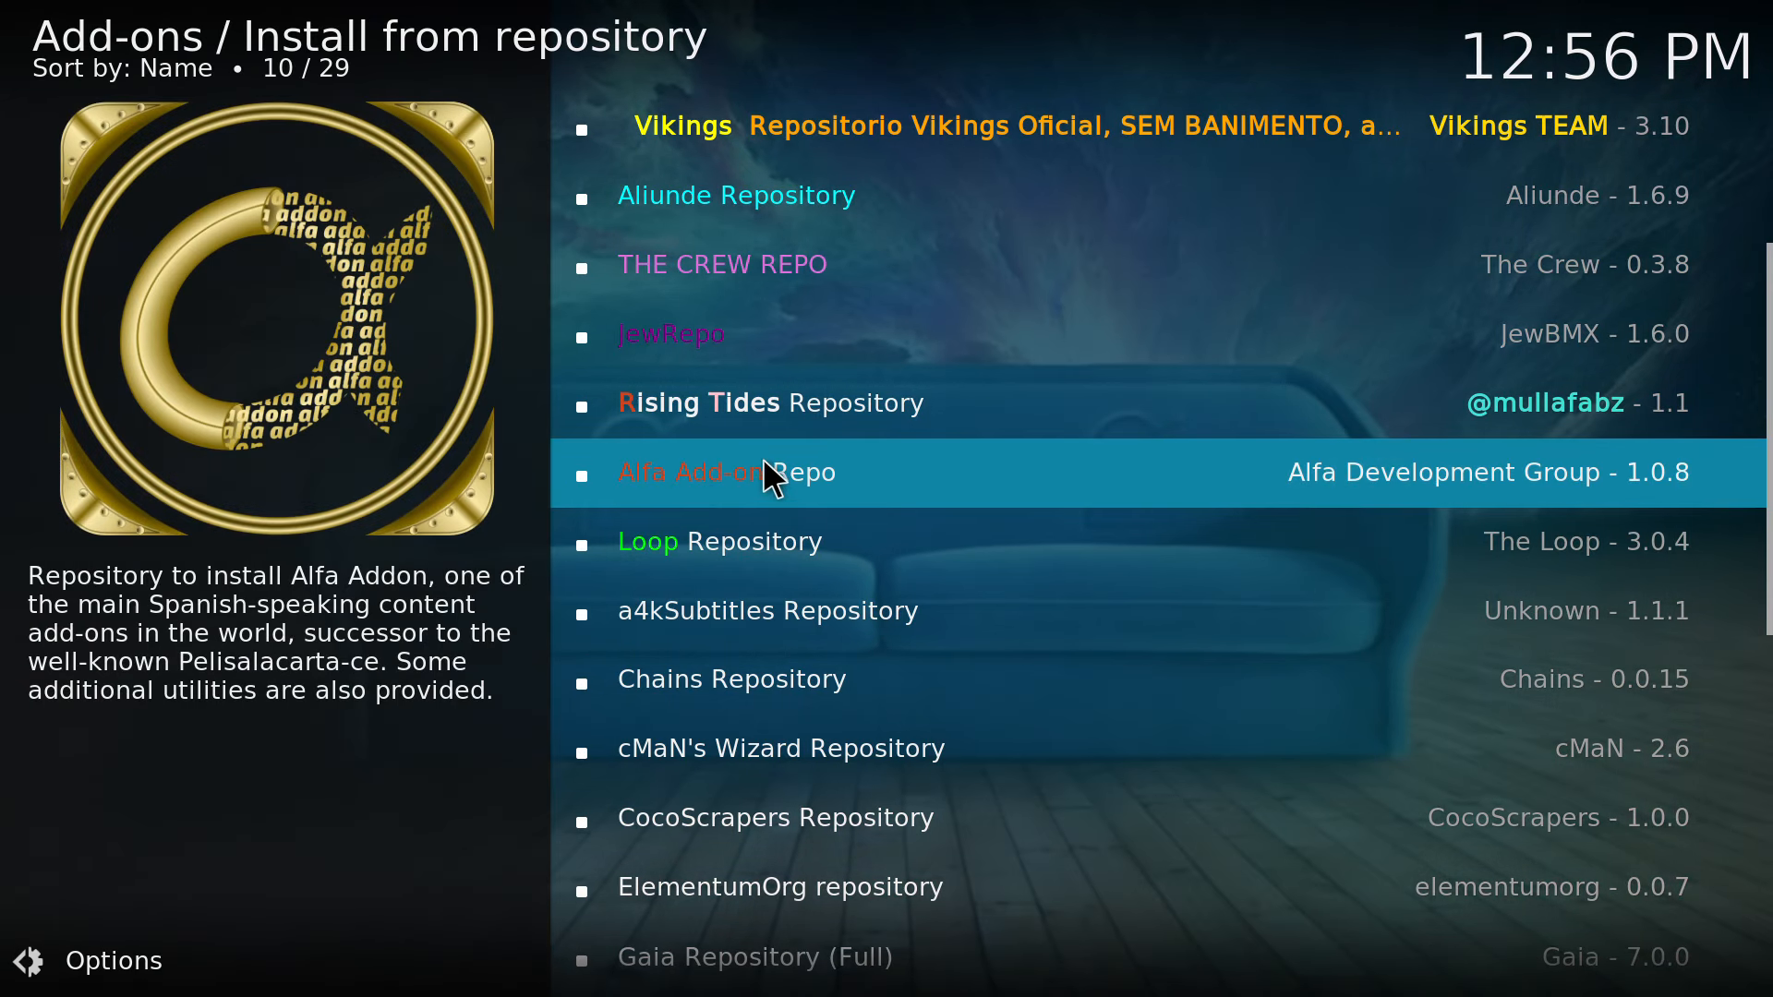
{"action": "left_click", "coordinate": [732, 469]}
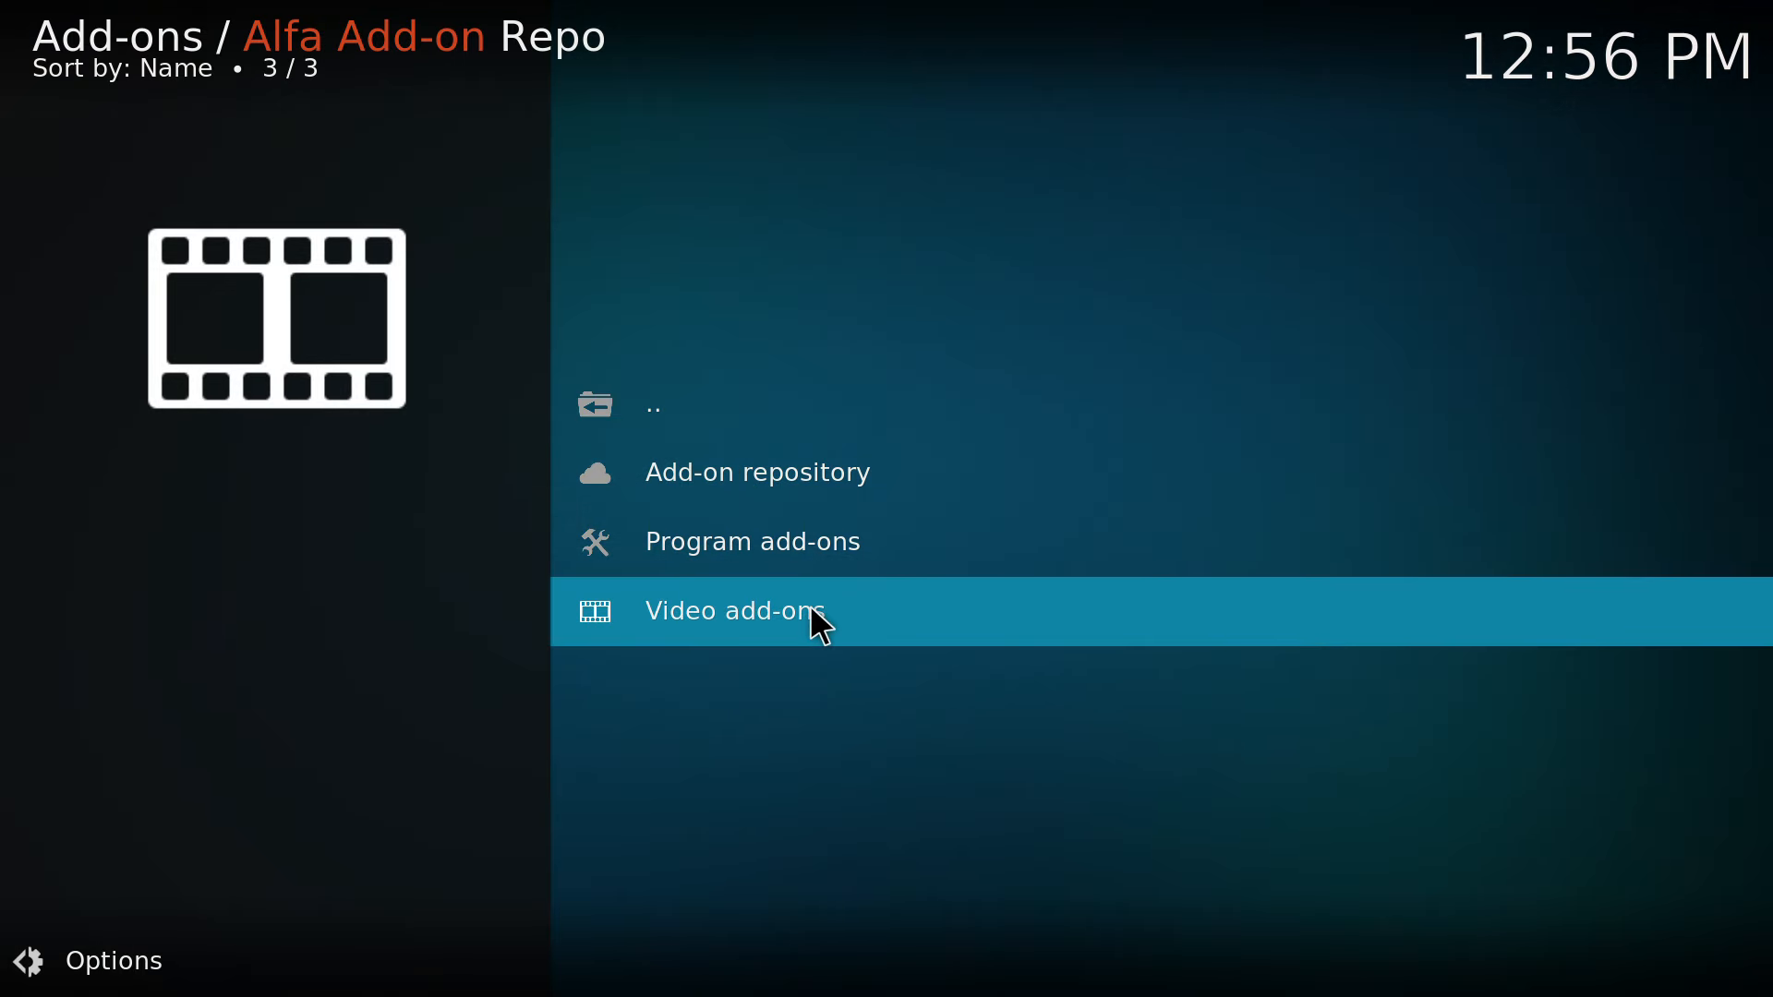
{"action": "left_click", "coordinate": [812, 613]}
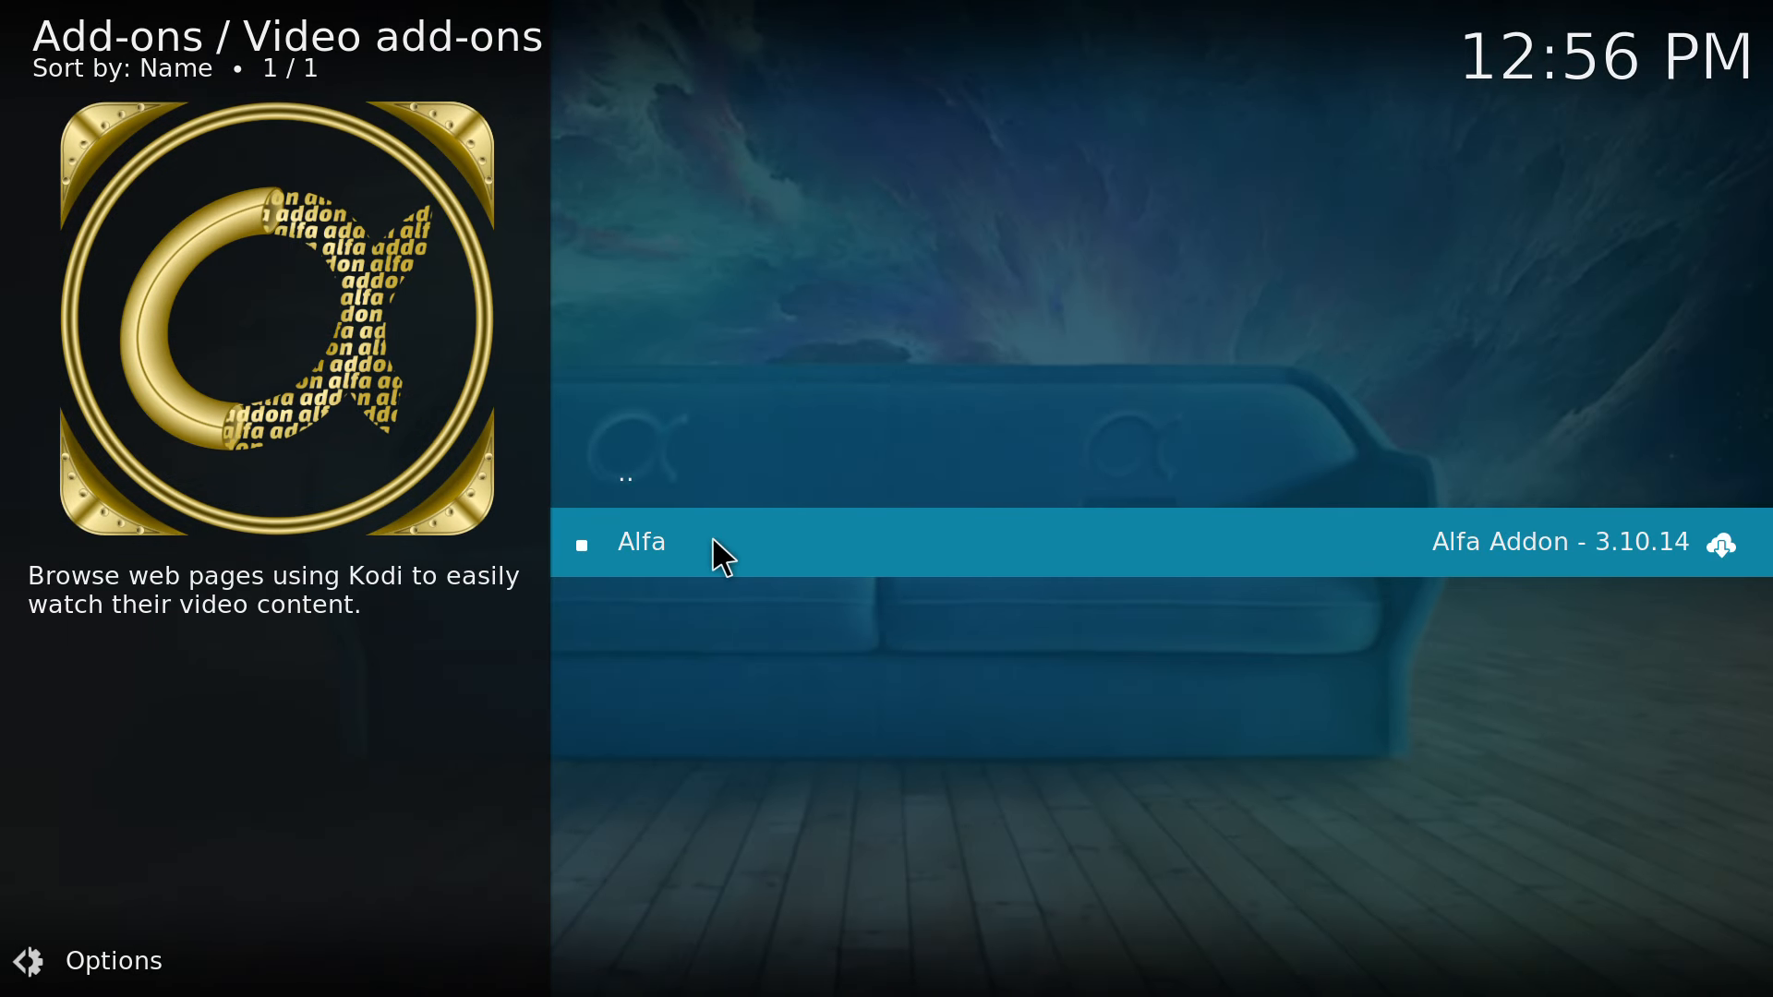
{"action": "left_click", "coordinate": [712, 538]}
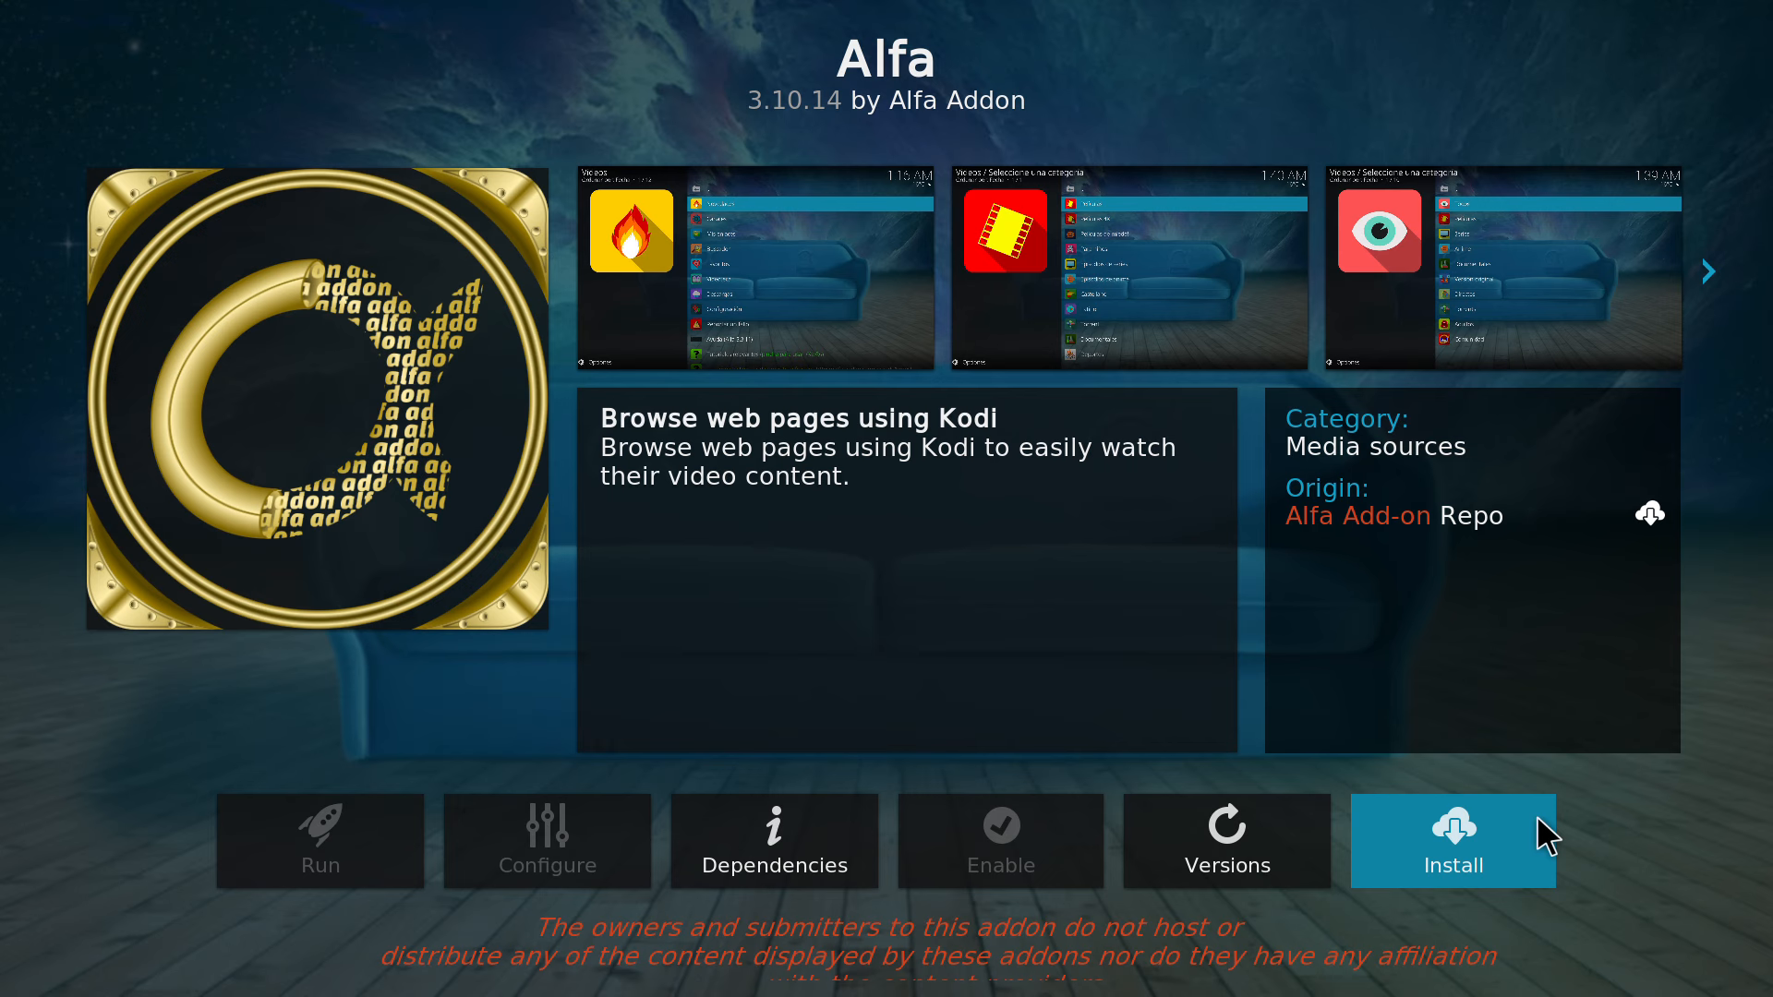
{"action": "left_click", "coordinate": [1538, 817]}
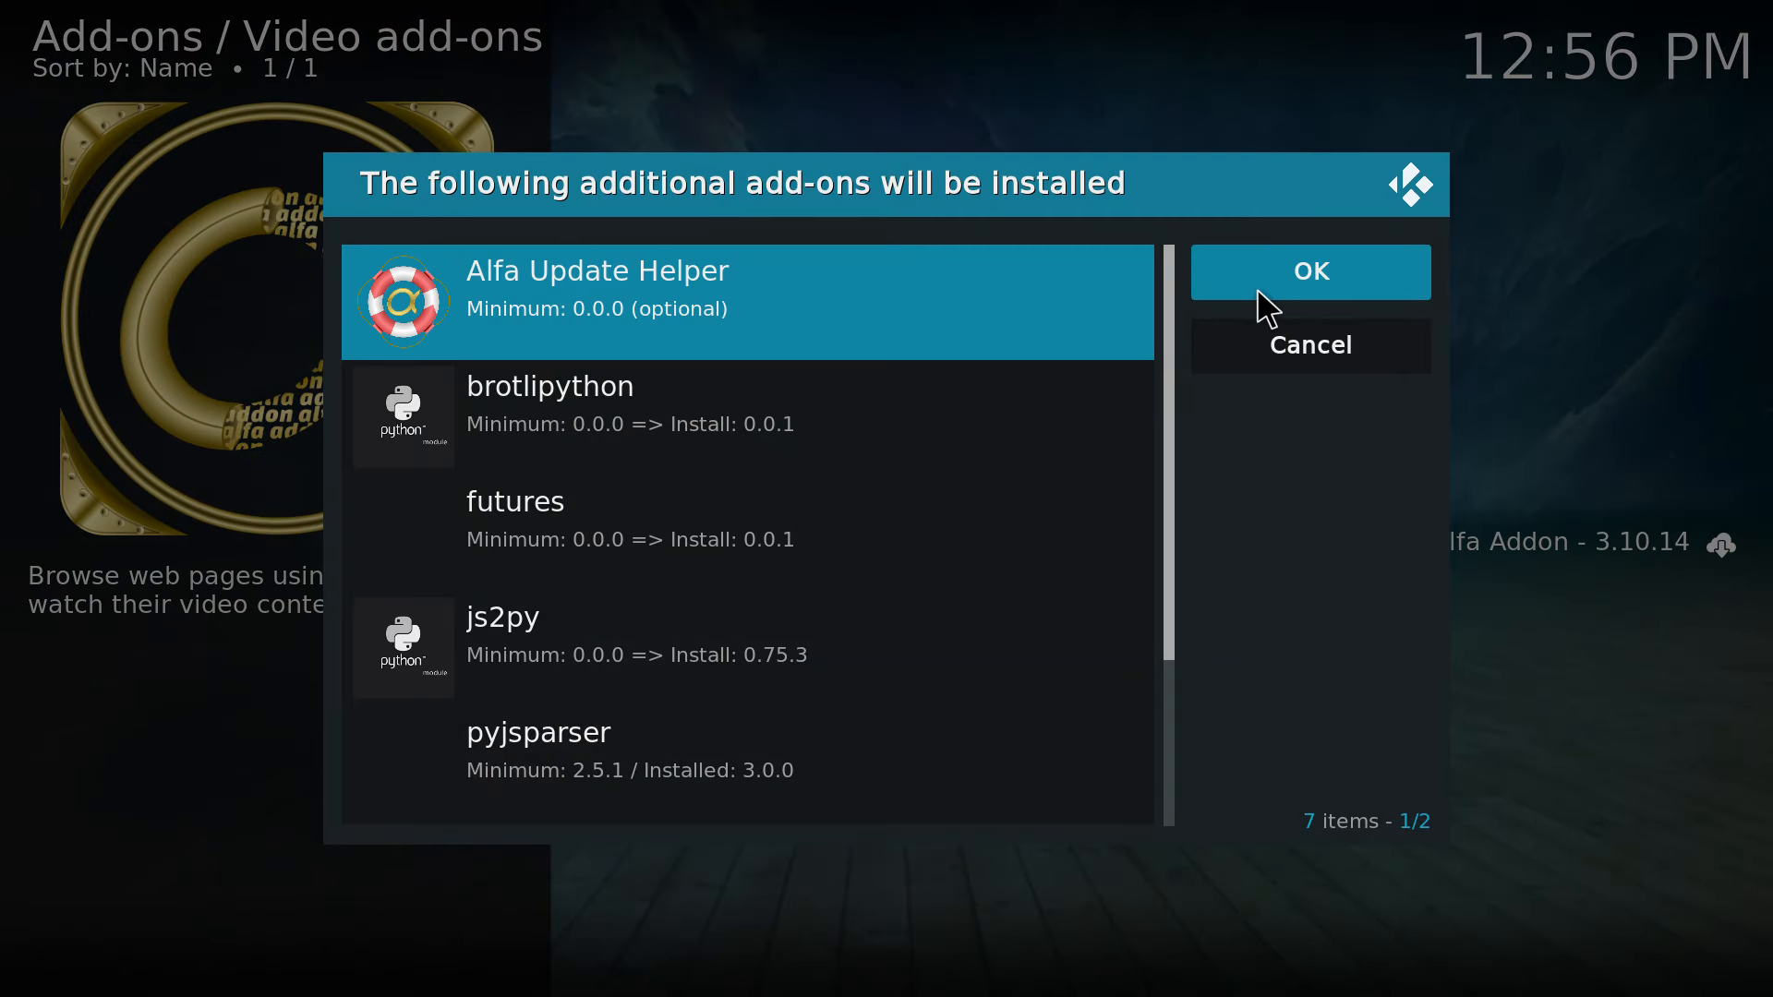
{"action": "left_click", "coordinate": [1285, 268]}
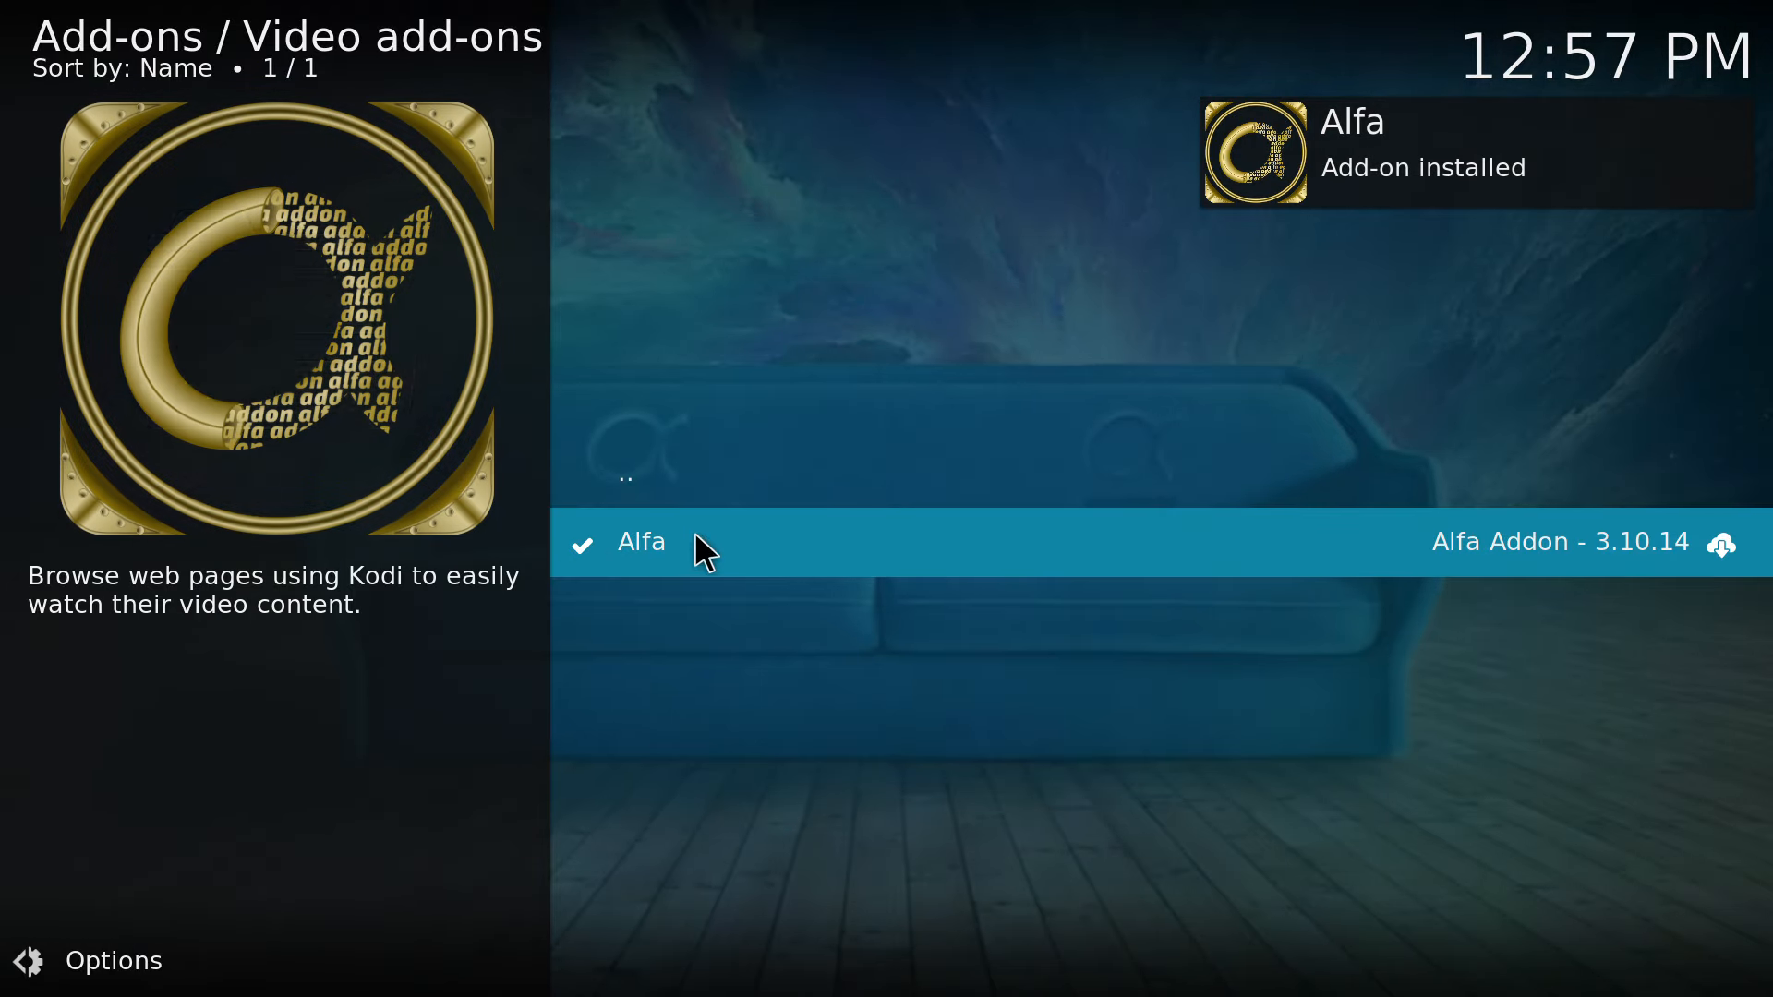
Open the installed Alfa add-on's settings and examine the categories from Behaviour through Channels.
{"action": "left_click", "coordinate": [661, 551]}
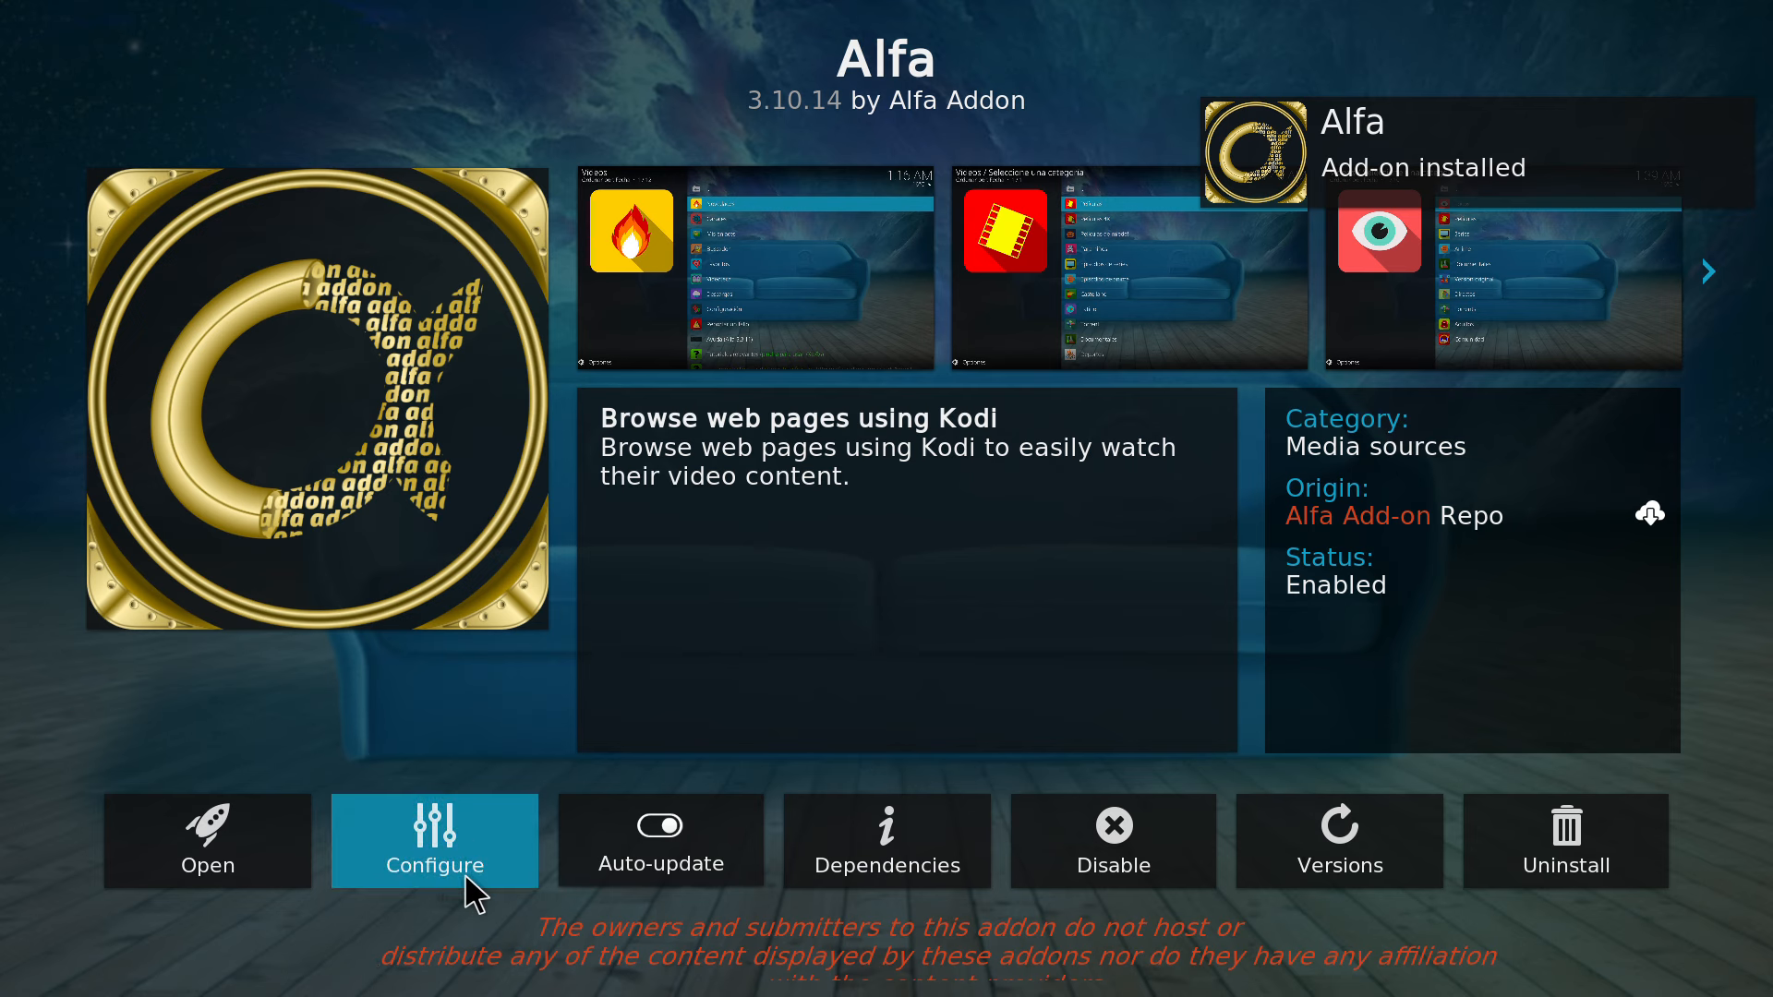
{"action": "left_click", "coordinate": [436, 883]}
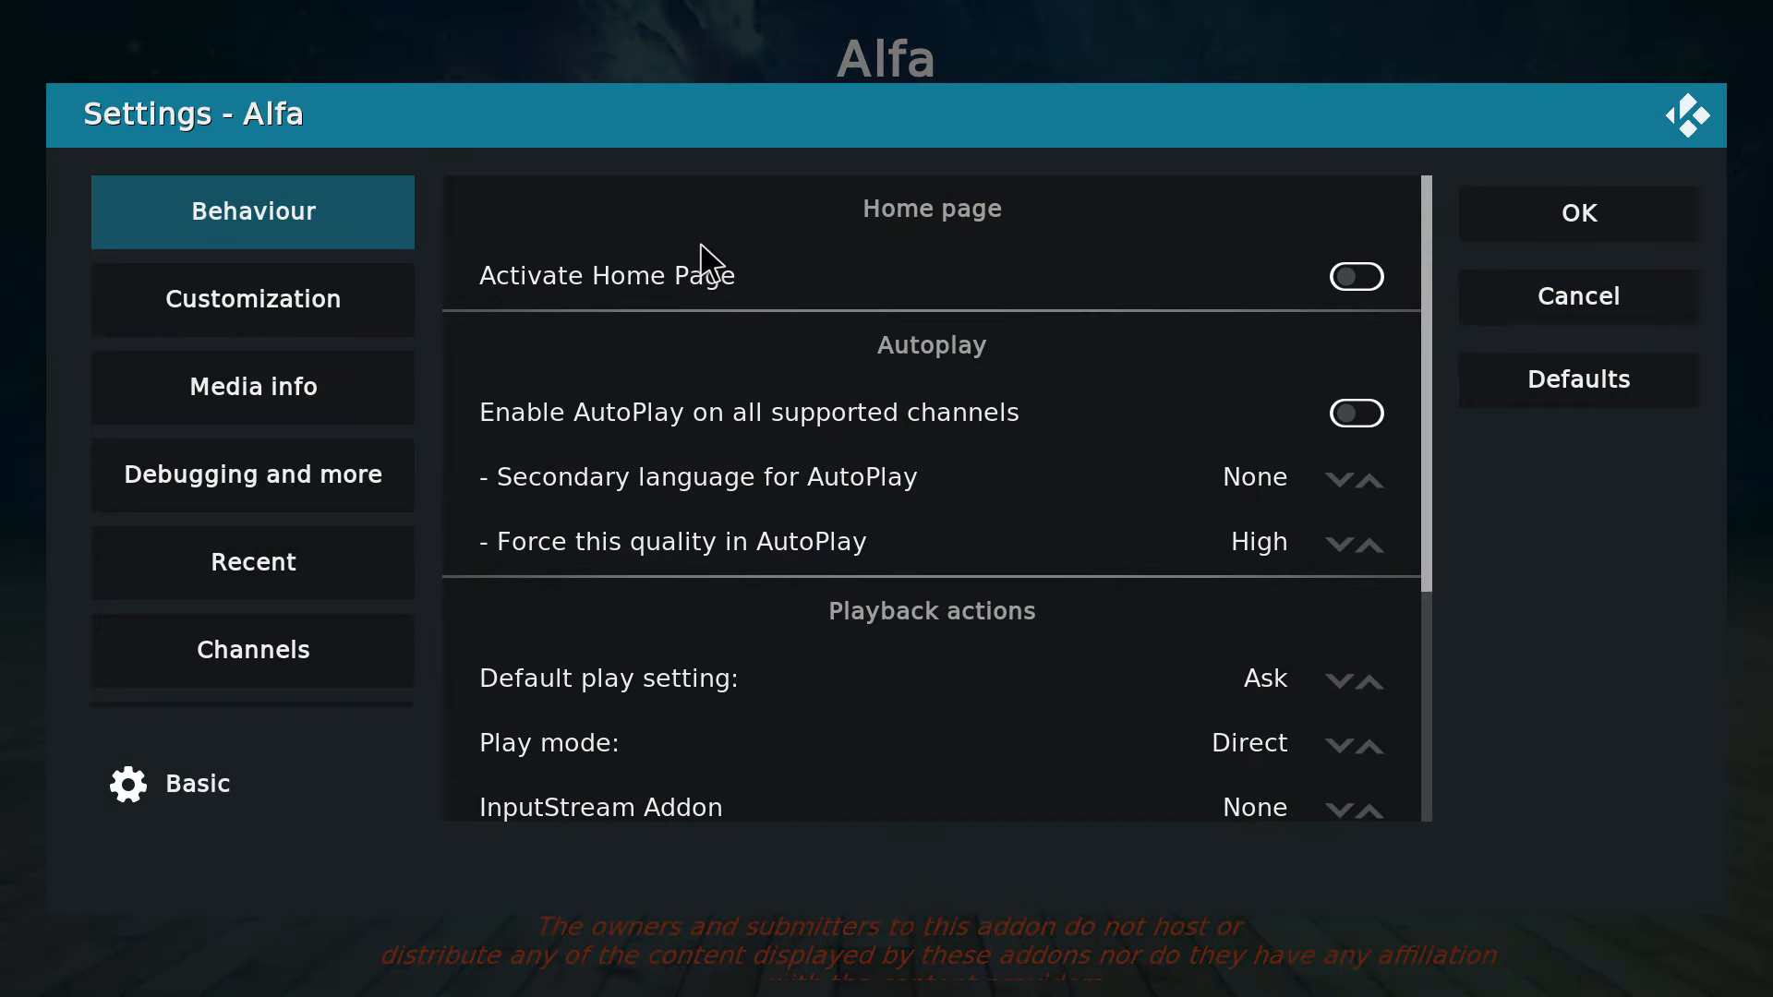
{"action": "mouse_move", "coordinate": [279, 322]}
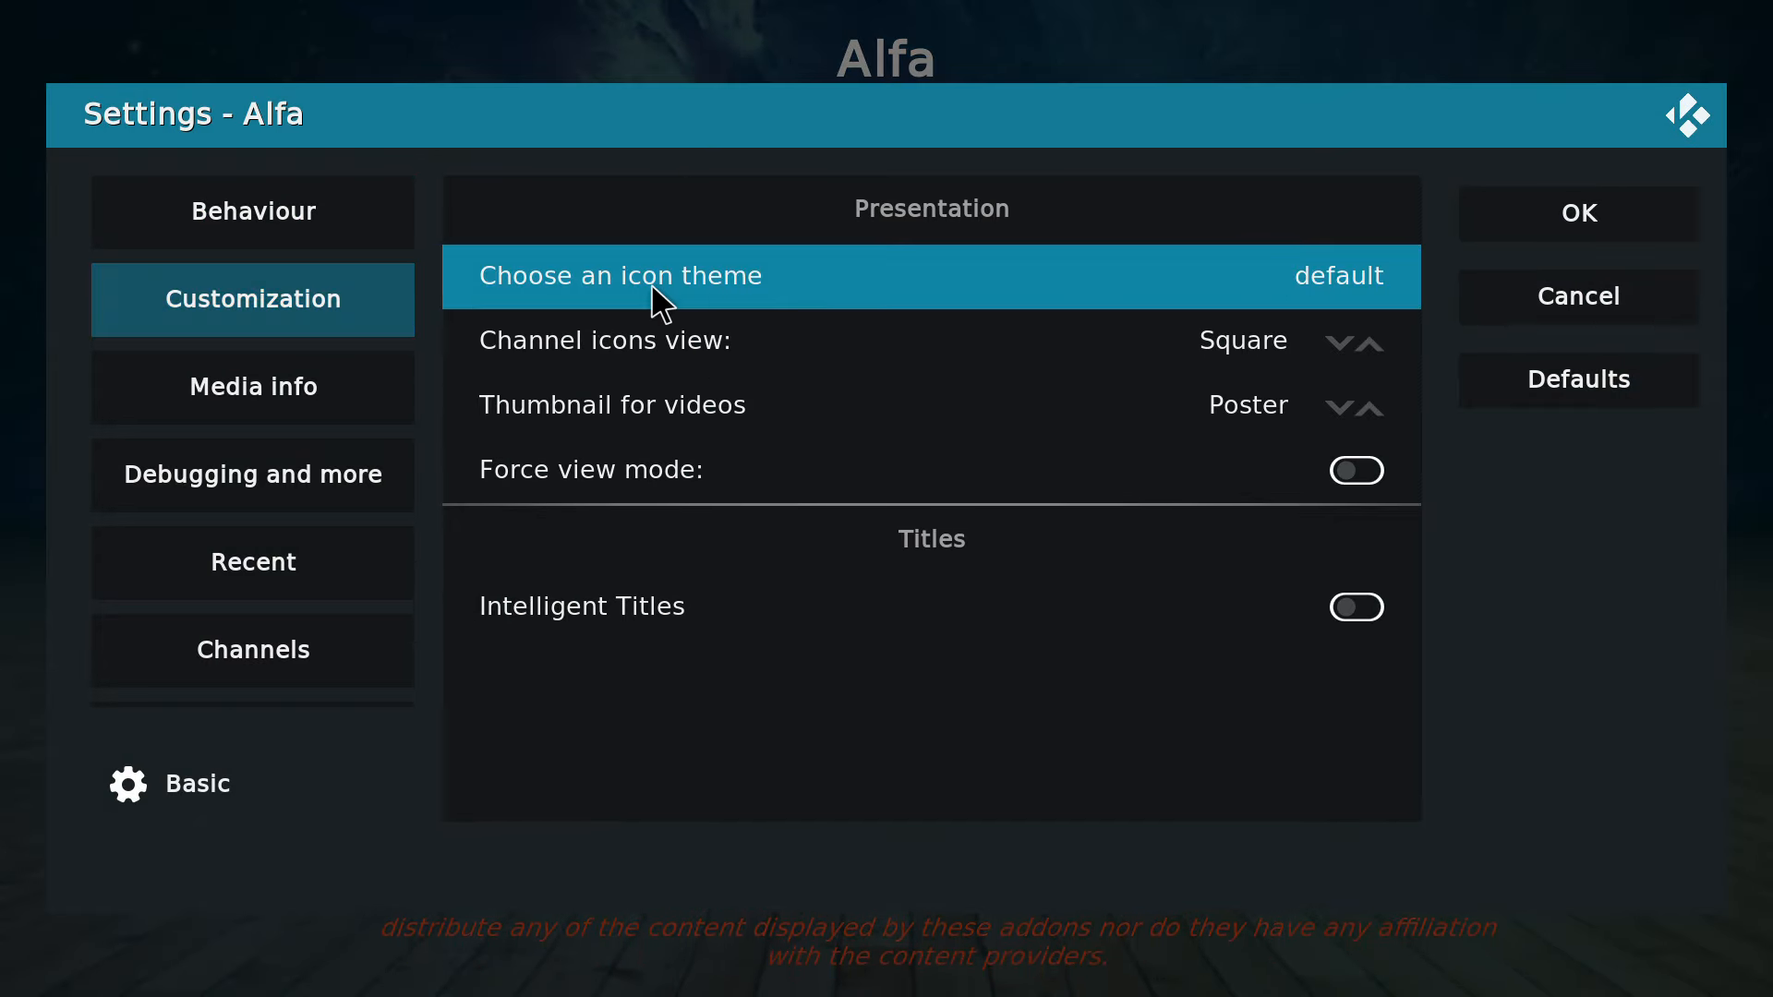
{"action": "mouse_move", "coordinate": [411, 417]}
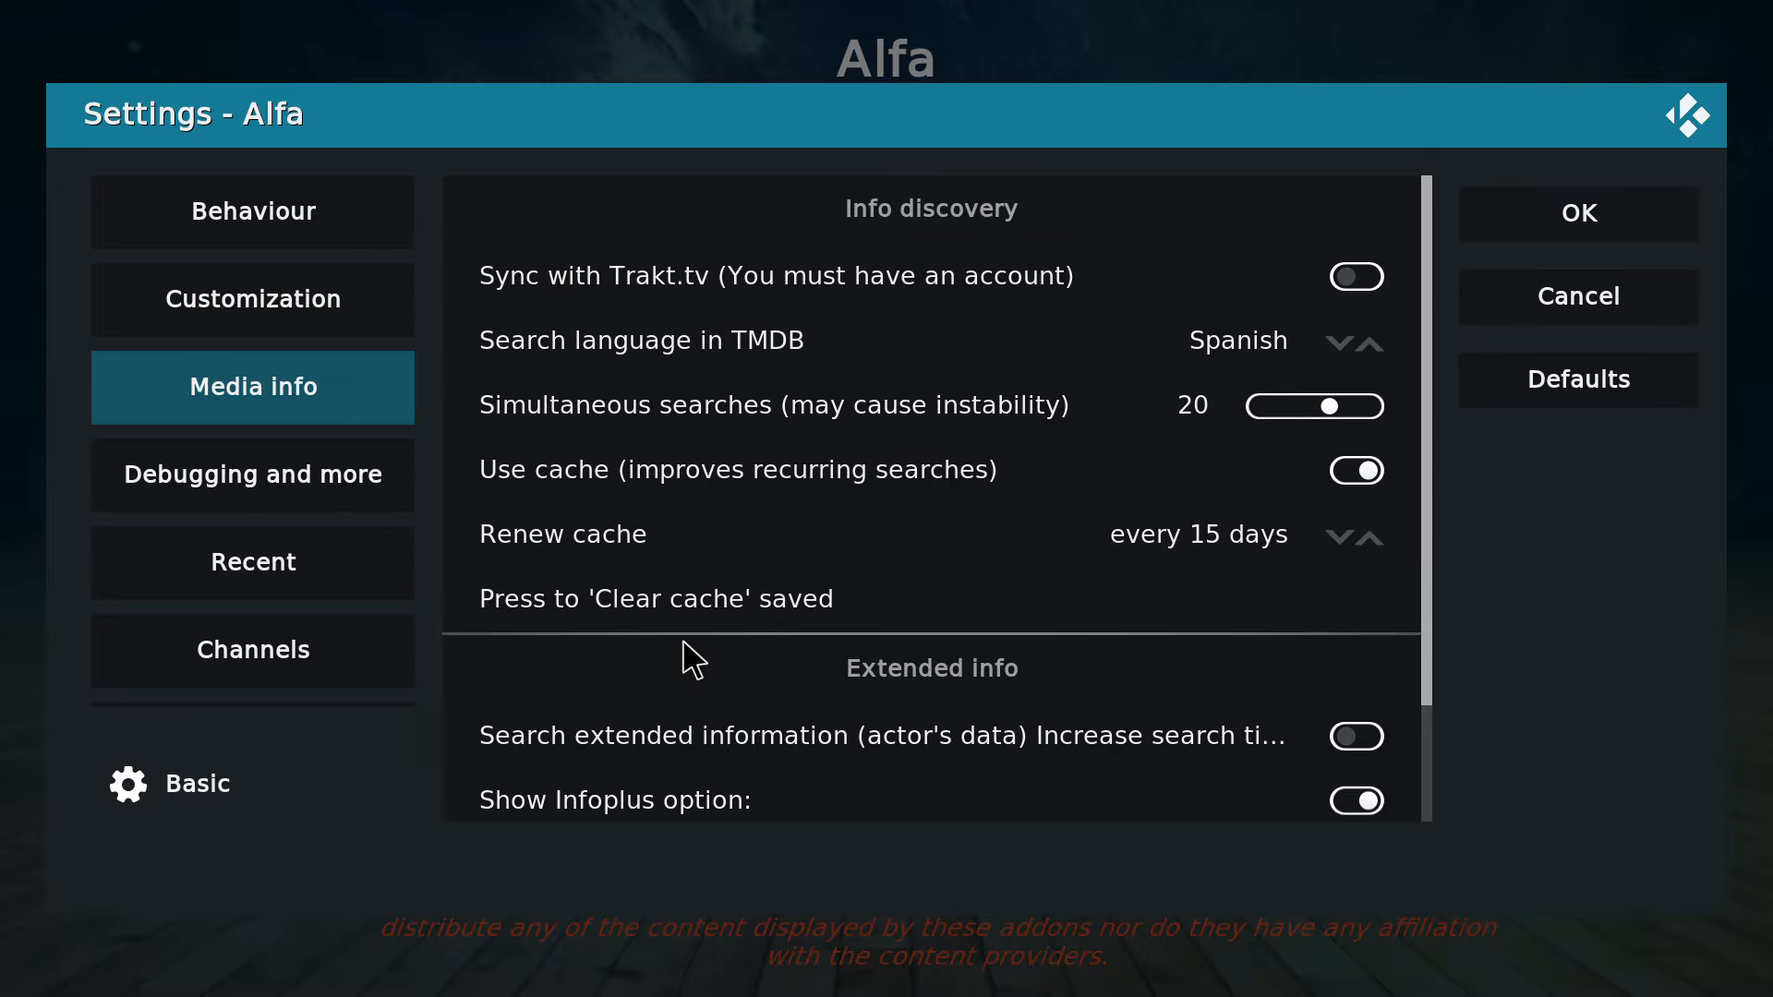
{"action": "mouse_move", "coordinate": [207, 503]}
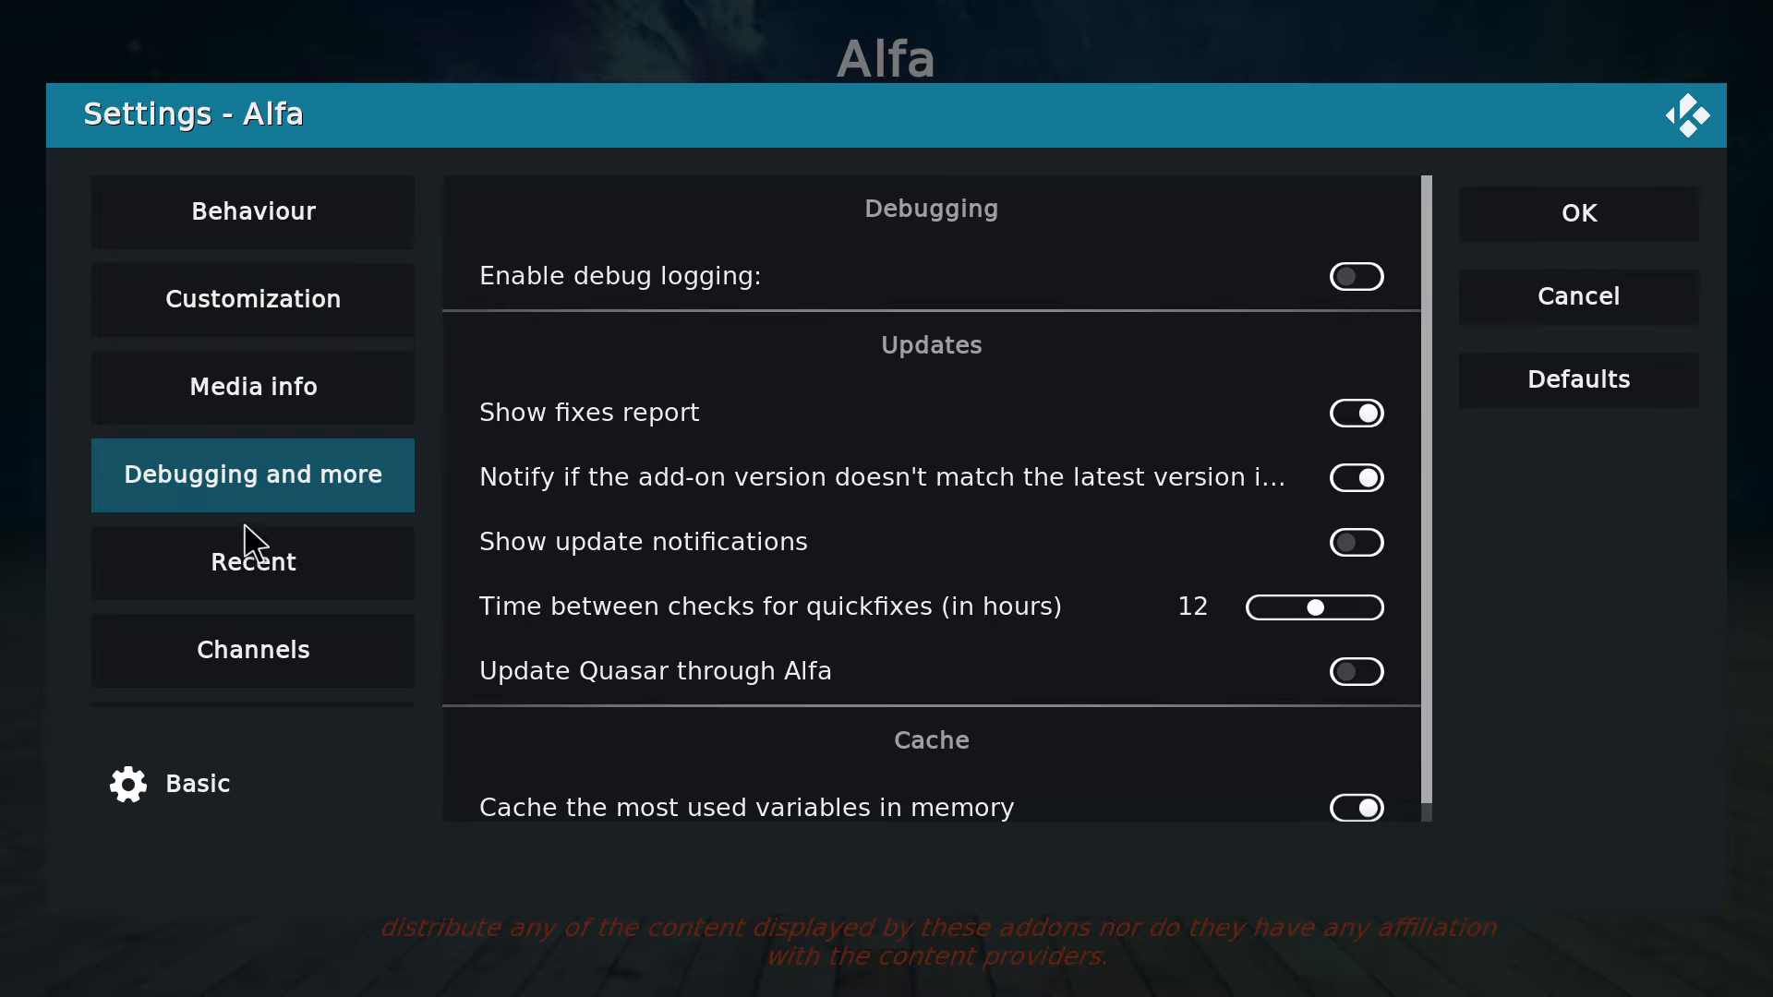
{"action": "mouse_move", "coordinate": [207, 633]}
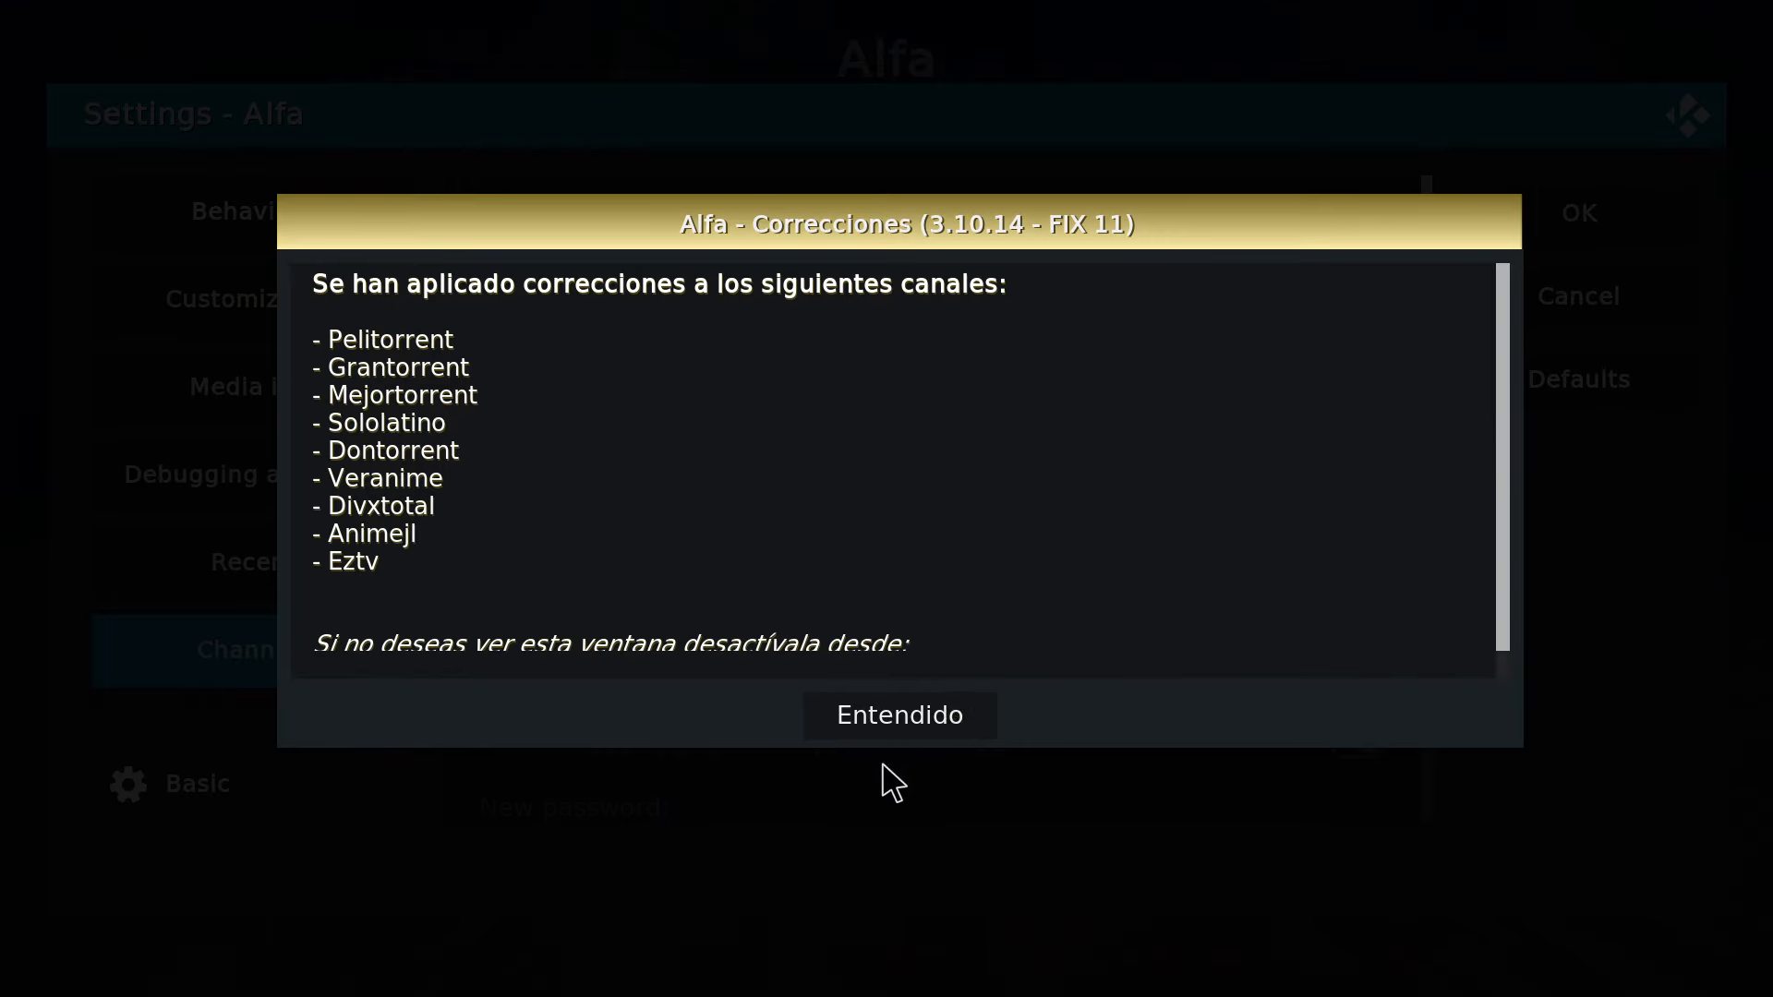
Dismiss the Alfa corrections report and examine the remaining settings categories from Debugging and more down to Search.
{"action": "left_click", "coordinate": [912, 711]}
{"action": "left_click", "coordinate": [963, 698]}
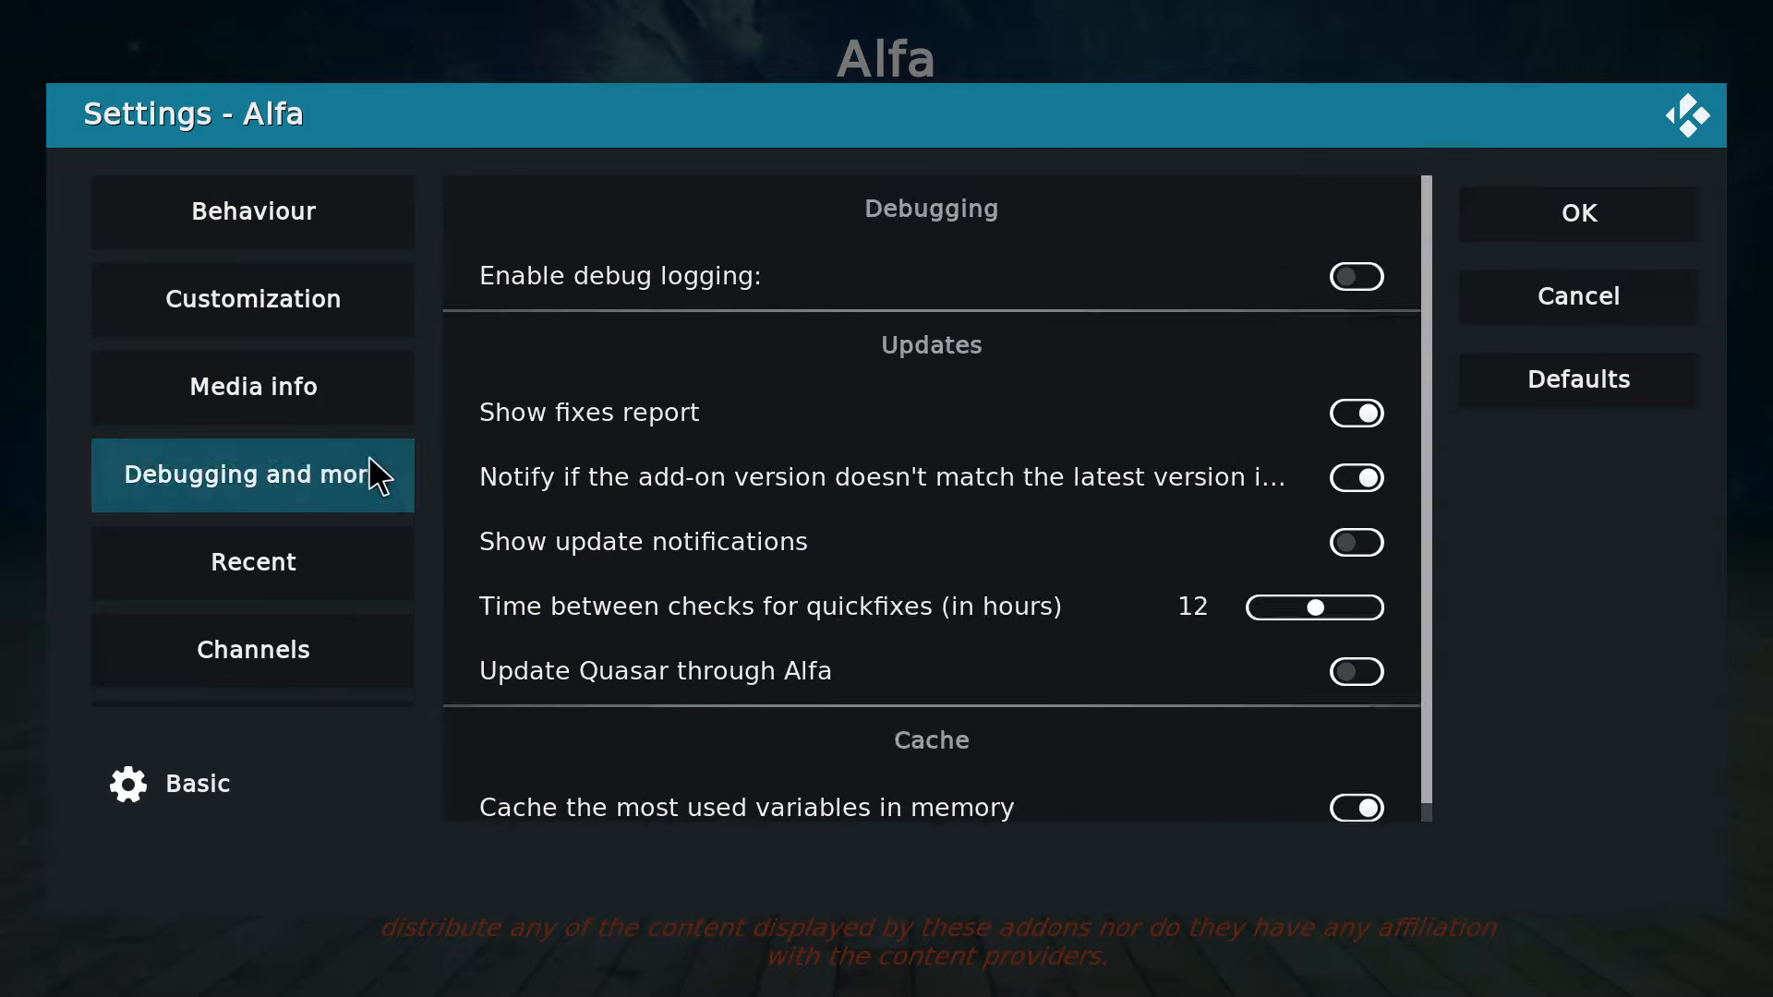
{"action": "key", "text": "Down"}
{"action": "key", "text": "Down"}
{"action": "key", "text": "Down"}
{"action": "key", "text": "Down"}
{"action": "key", "text": "Down"}
{"action": "key", "text": "Down"}
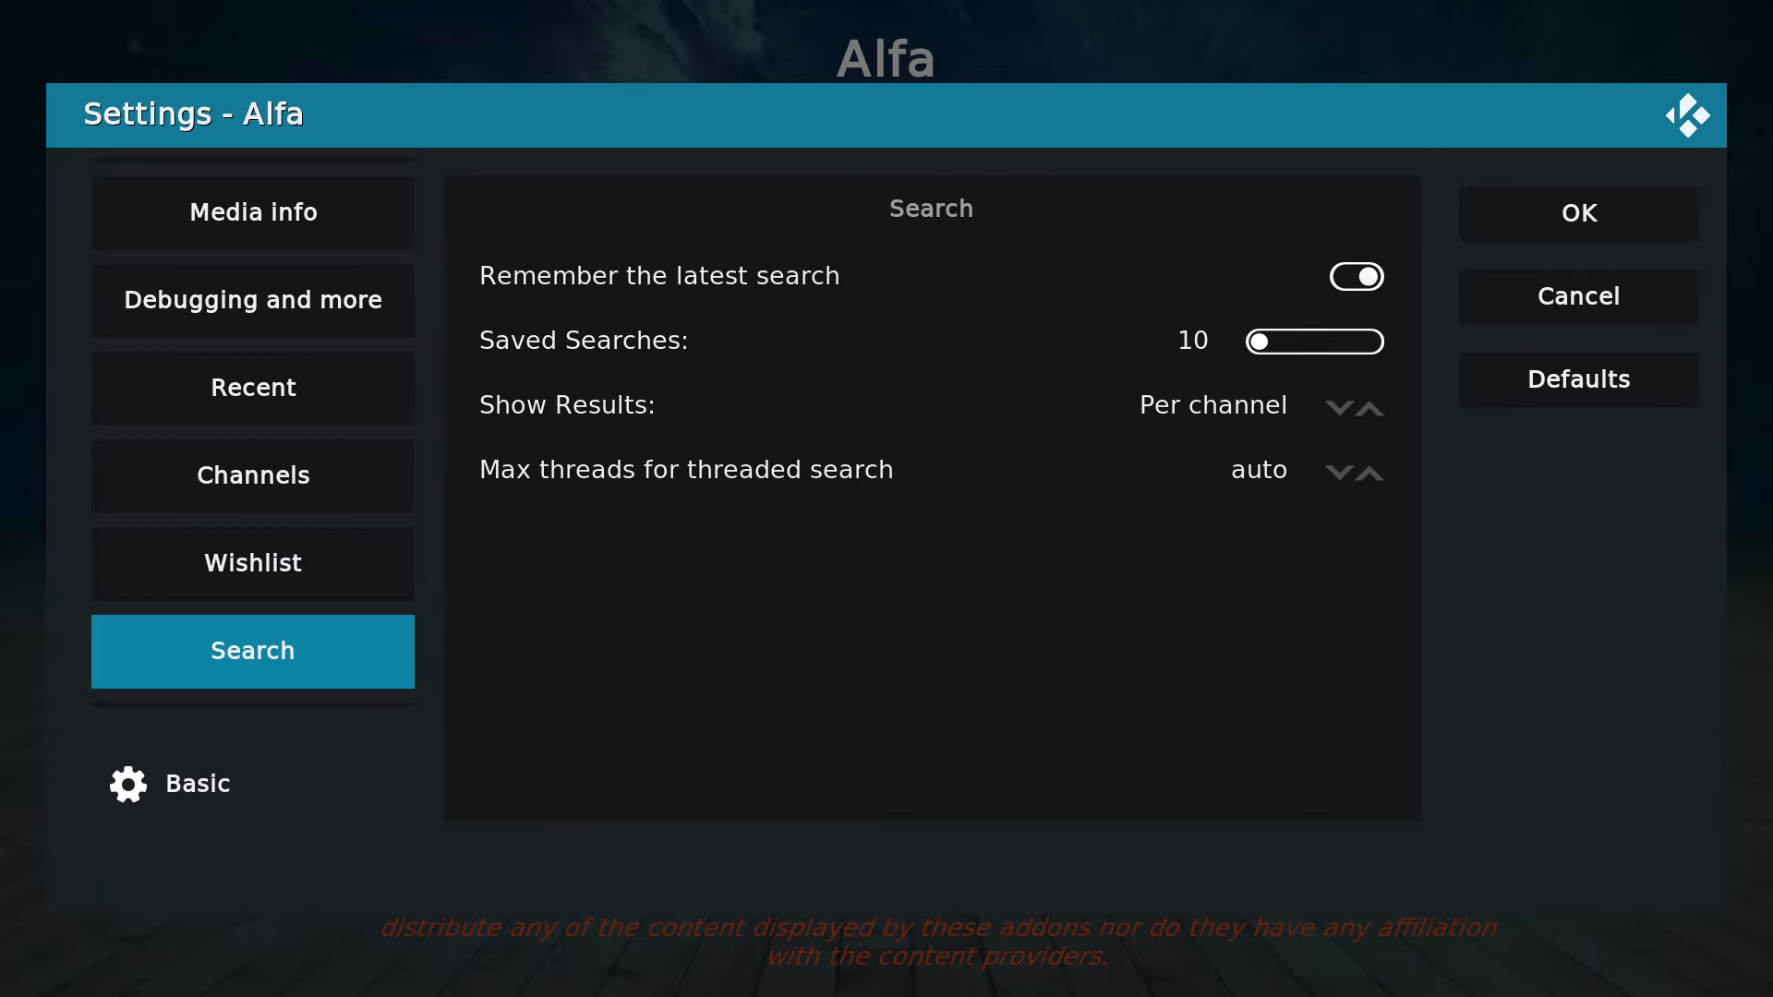